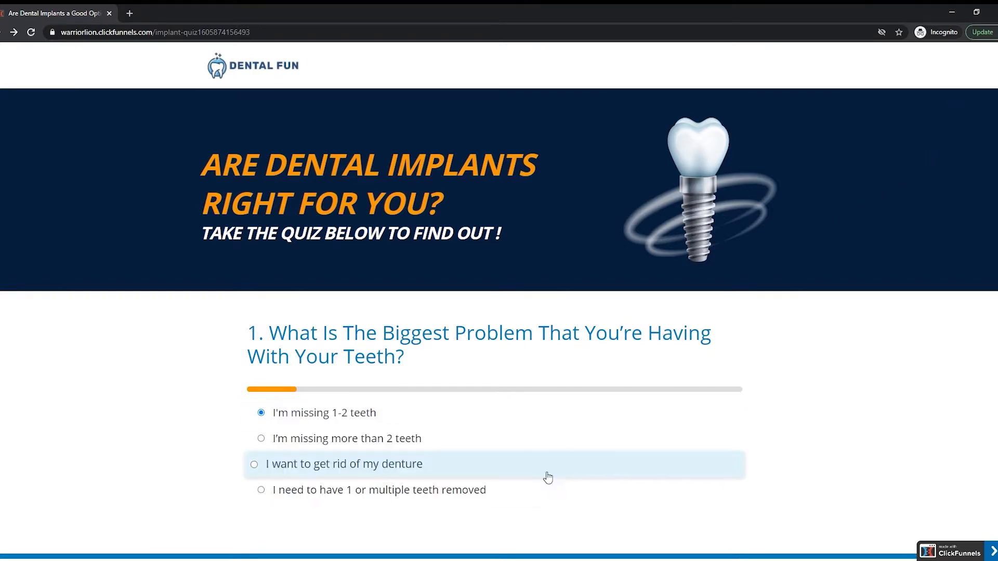
Preview the published dental implant quiz by answering its first two questions, choosing "I'm missing more than 2 teeth" for the first, and minimize its window
click(341, 442)
click(337, 423)
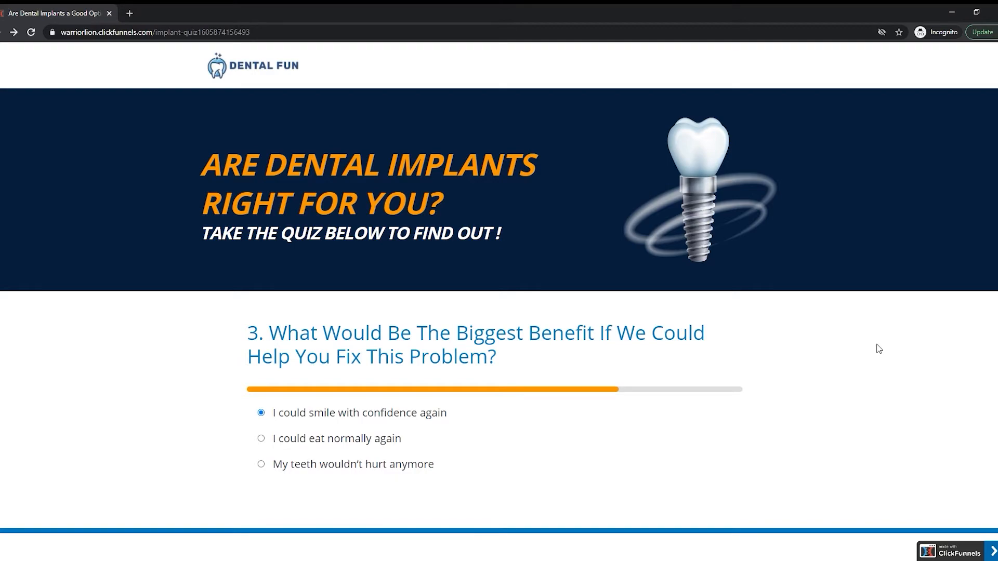
click(952, 14)
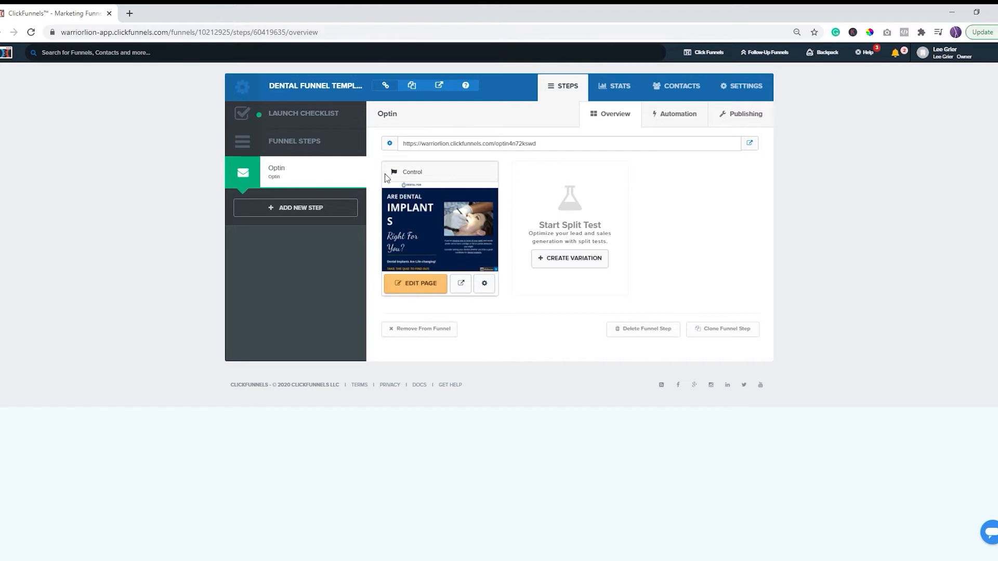
Create a new funnel step named "Quiz Page" in the dental funnel
click(292, 215)
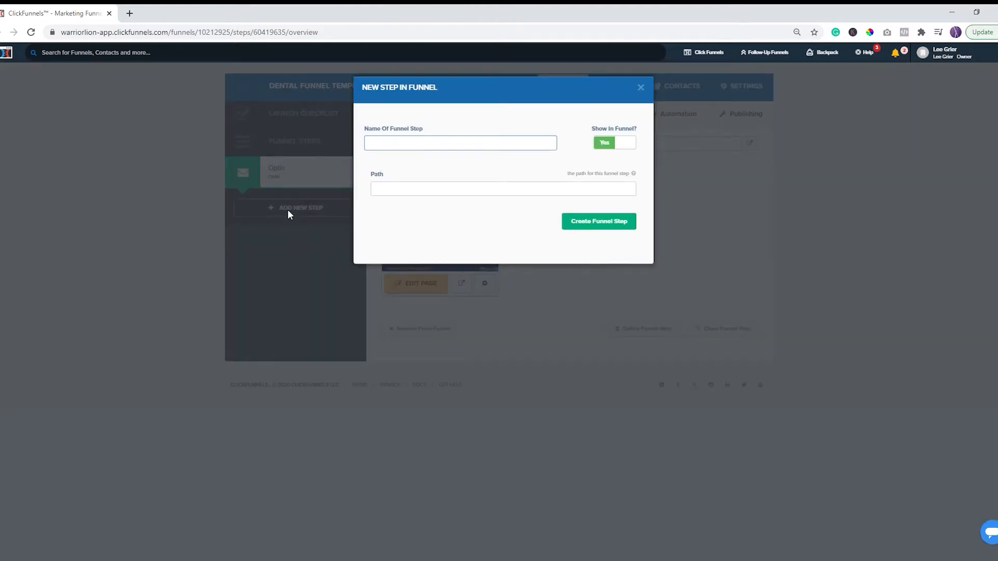
text(Quiz Page)
click(583, 228)
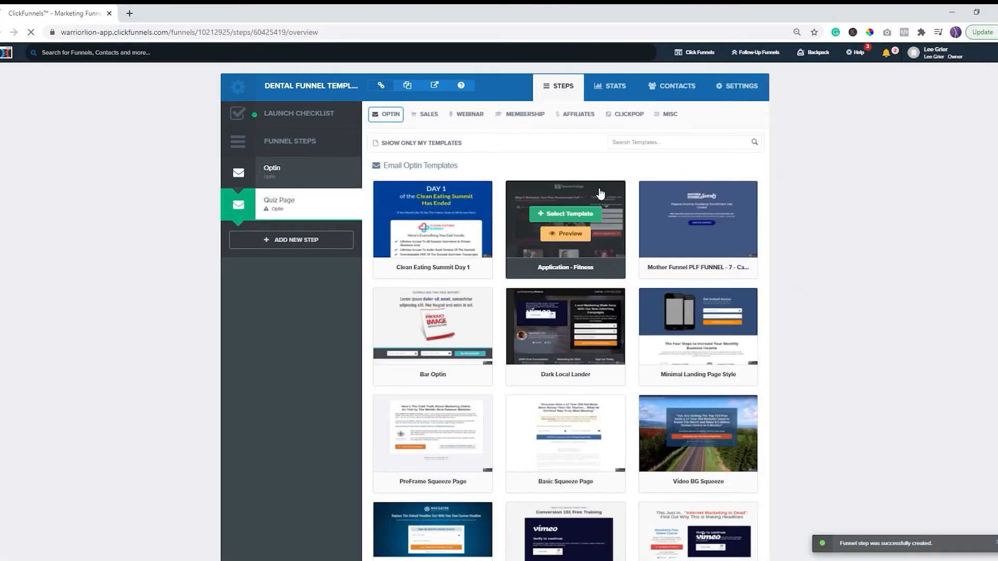
Apply the Optin Blank Start template to the Quiz Page step and open the page for editing
scroll(557, 216, down, 20)
scroll(557, 217, down, 20)
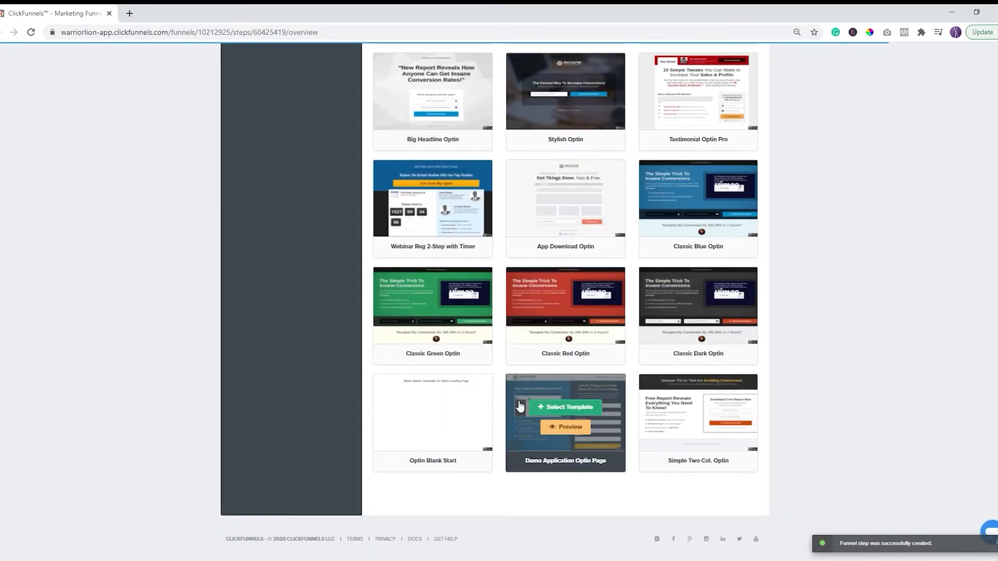
mouse_move(435, 417)
click(437, 408)
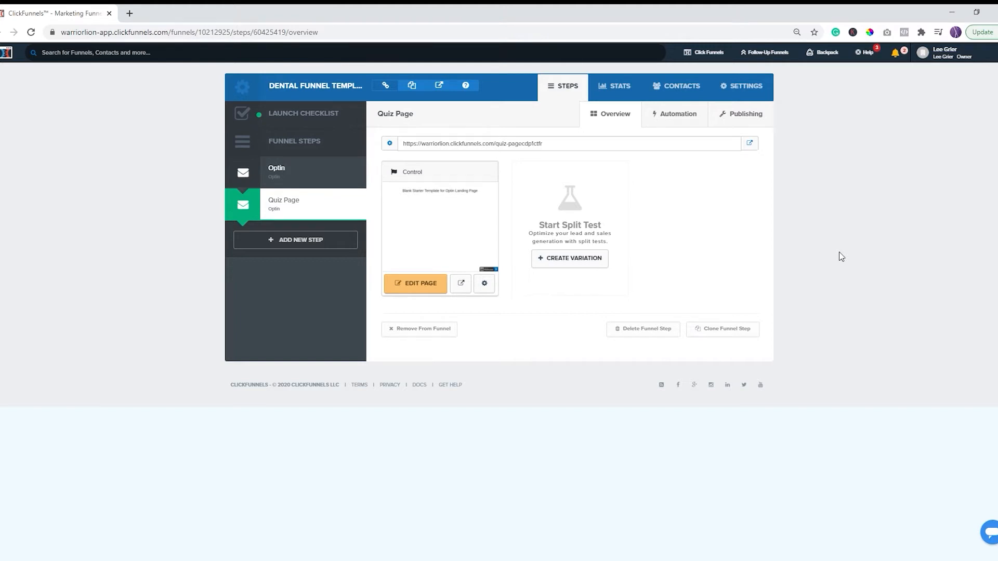
click(424, 292)
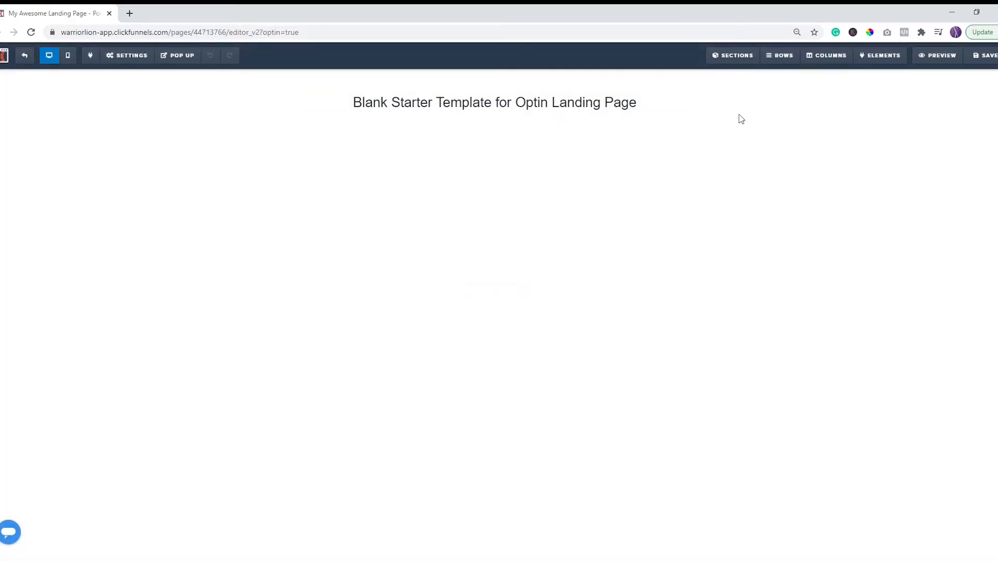
Delete the template's starter headline section and add an empty full-width section in its place
click(727, 107)
click(550, 93)
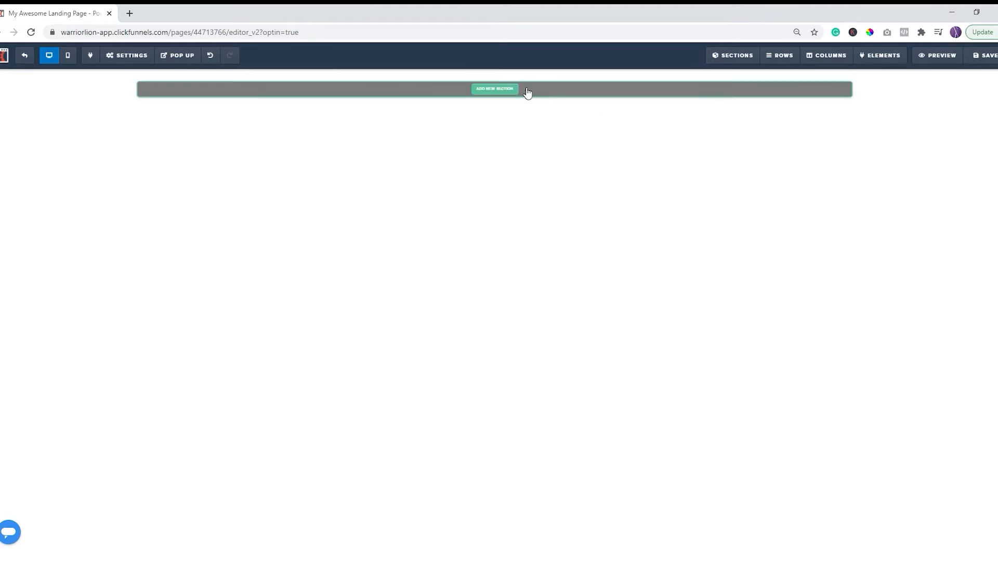
click(510, 93)
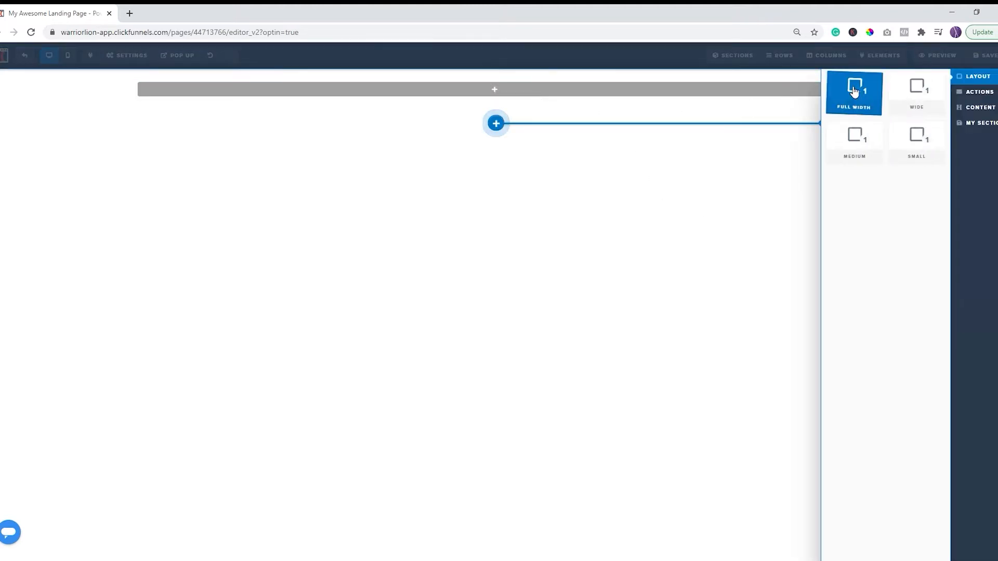
click(855, 91)
Add a two-column row to the full-width section and place an image element in its first column
click(495, 85)
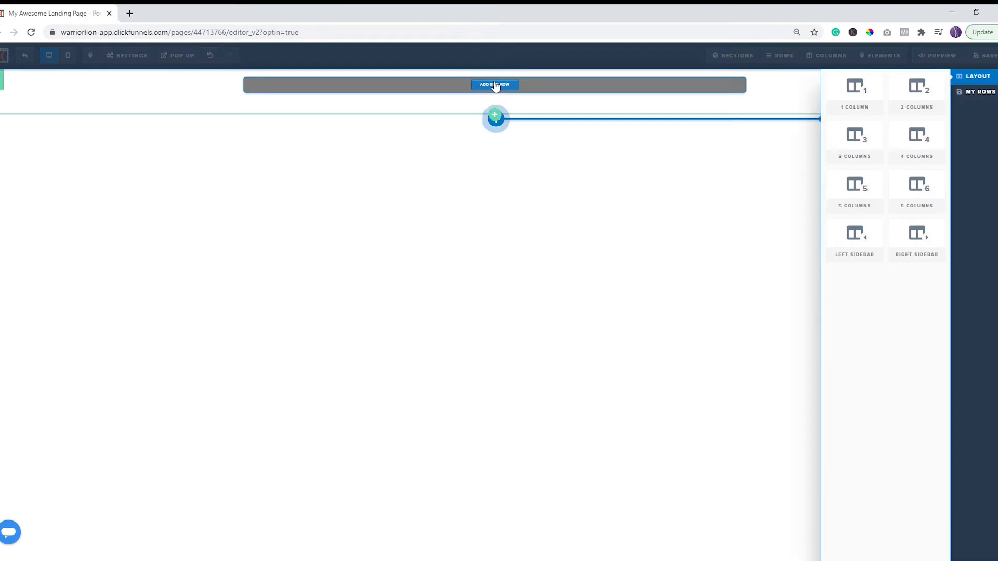
click(909, 87)
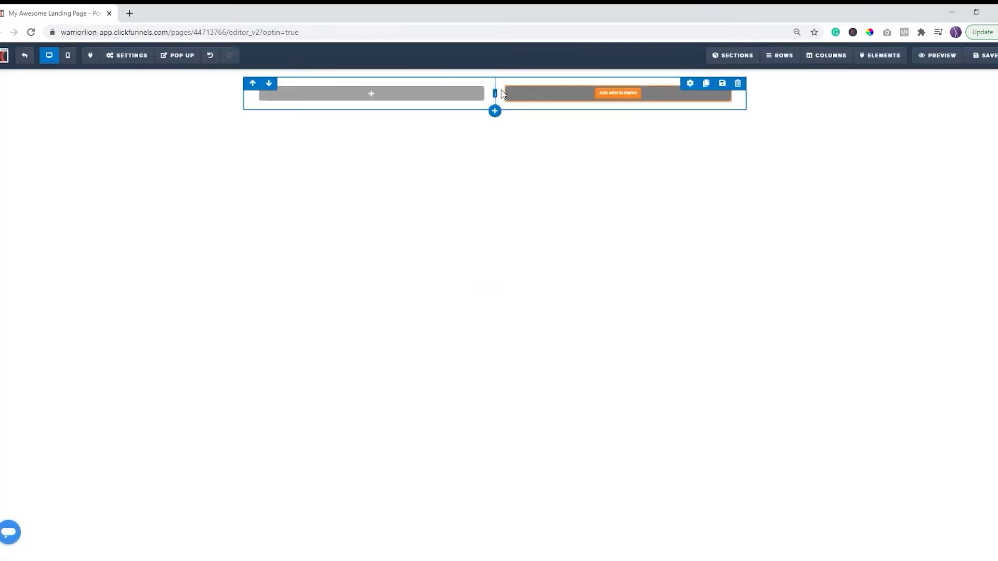
click(379, 95)
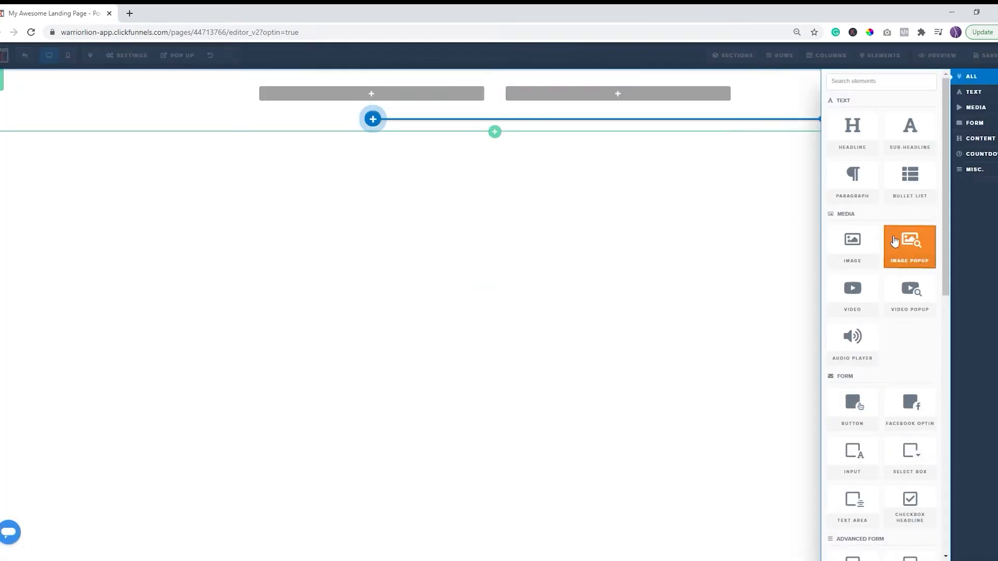
click(850, 238)
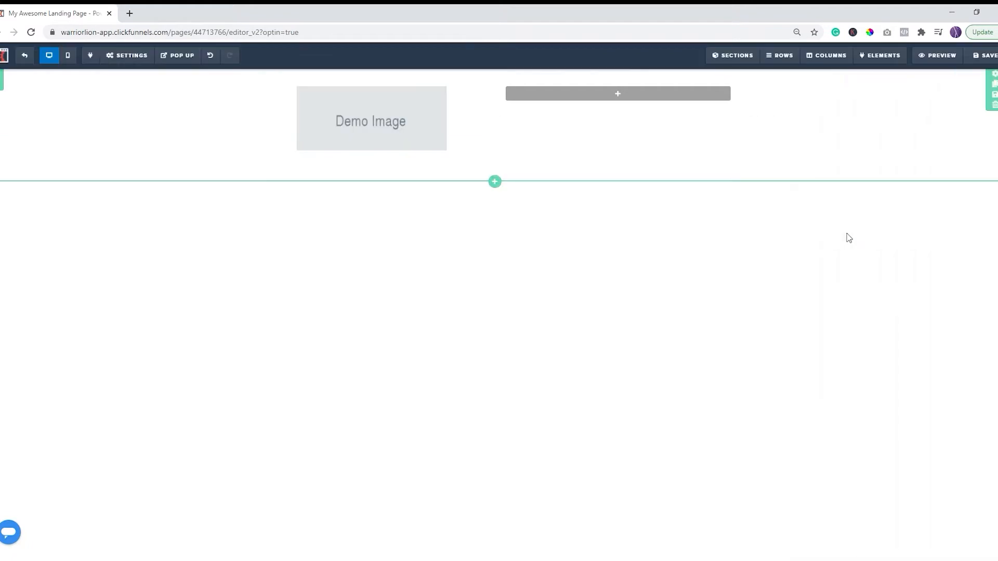
Replace the demo image with the Dental Fun logo from the uploaded images and set its width to 200 px
click(419, 120)
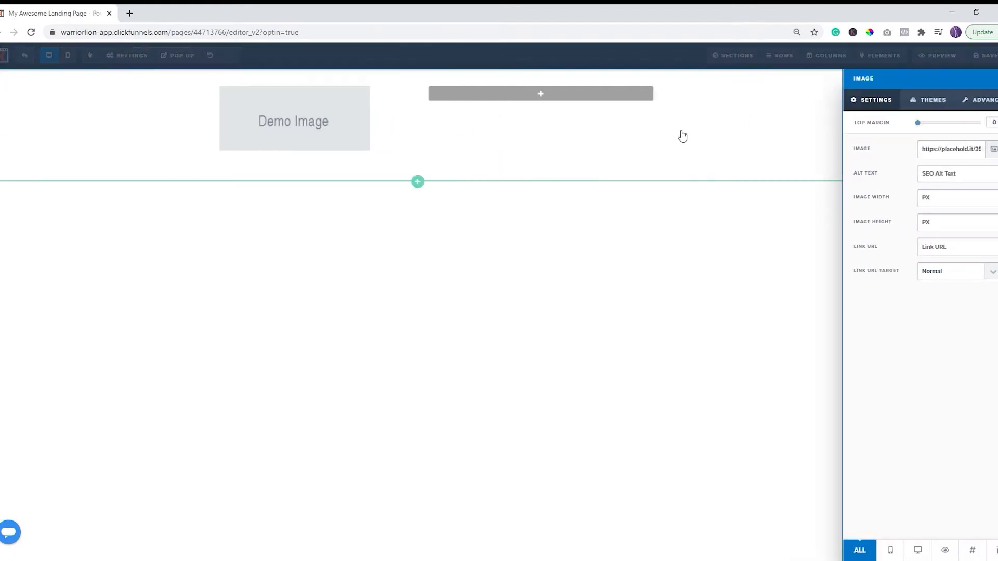
click(993, 149)
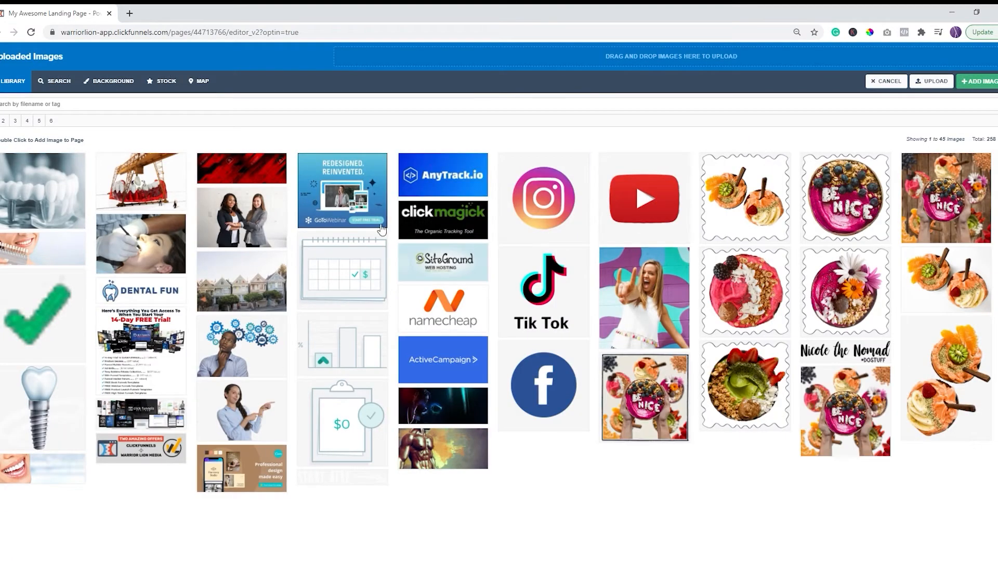
double_click(155, 295)
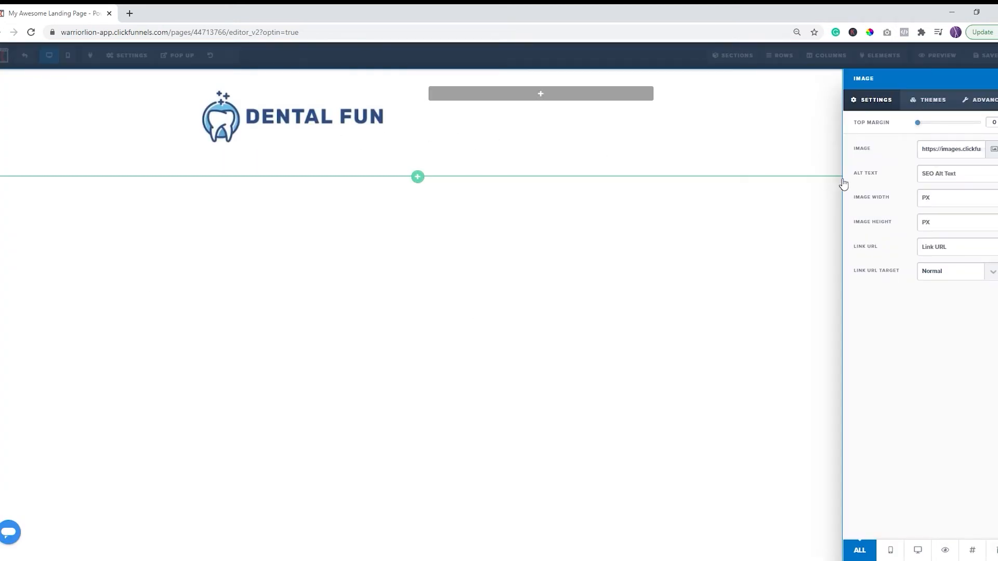
click(937, 201)
text(200)
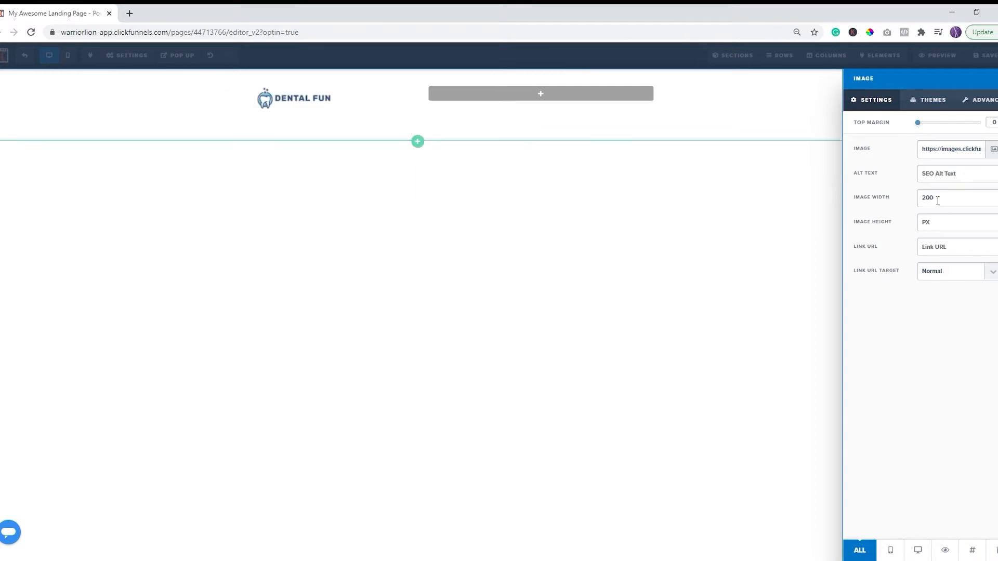
click(738, 255)
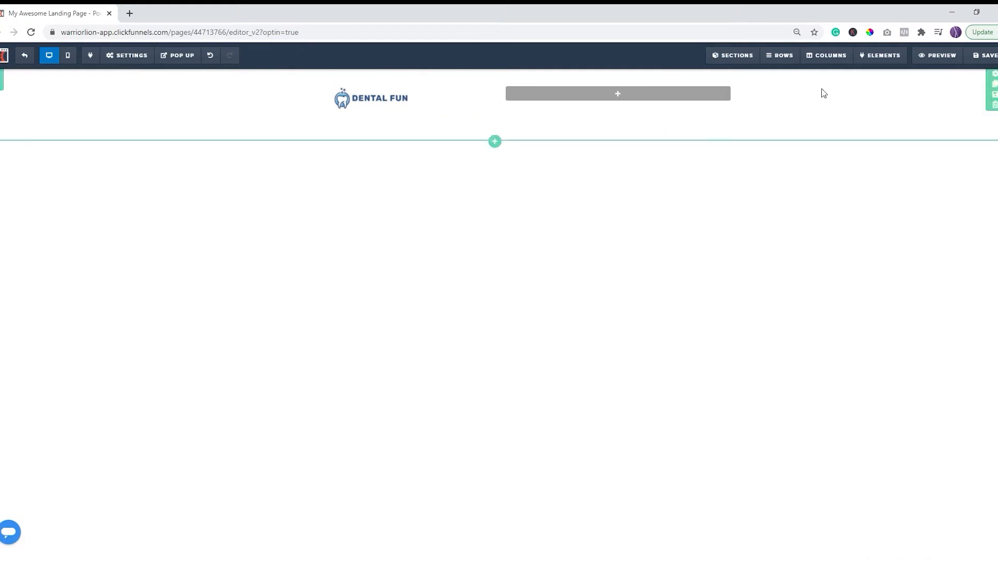
Remove the top and bottom padding of the two-column row that holds the logo
click(994, 74)
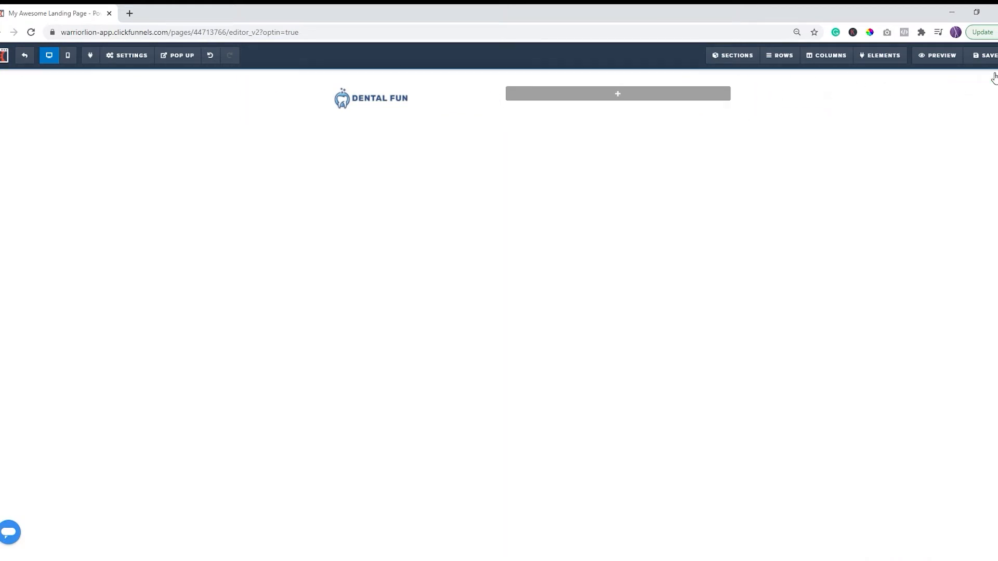
click(760, 155)
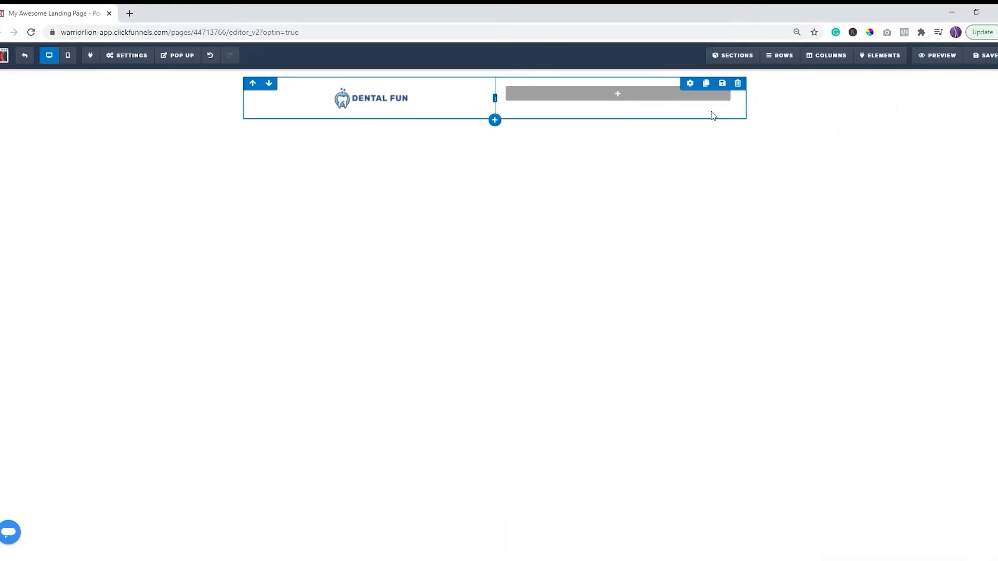
click(690, 84)
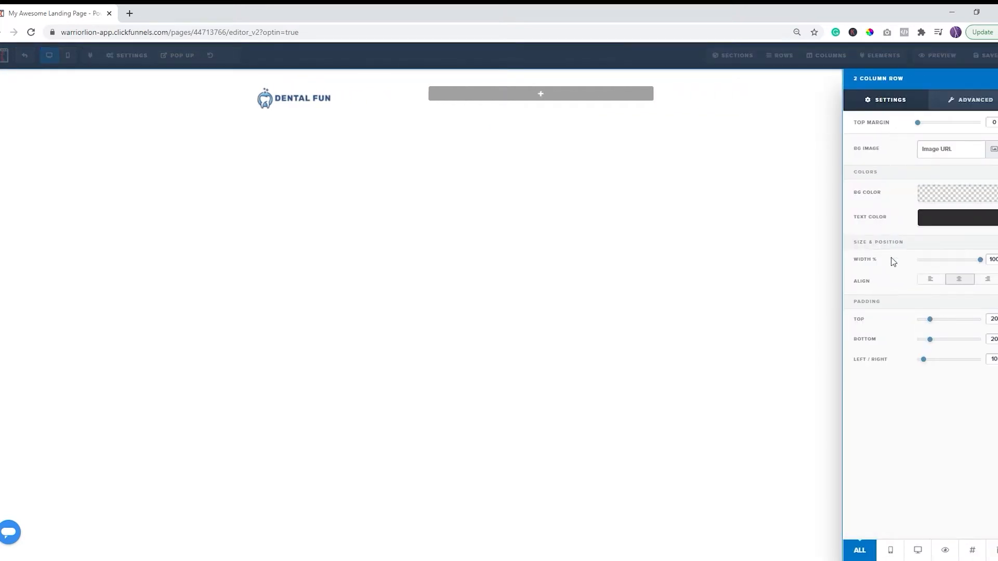
drag(930, 320, 889, 348)
click(737, 291)
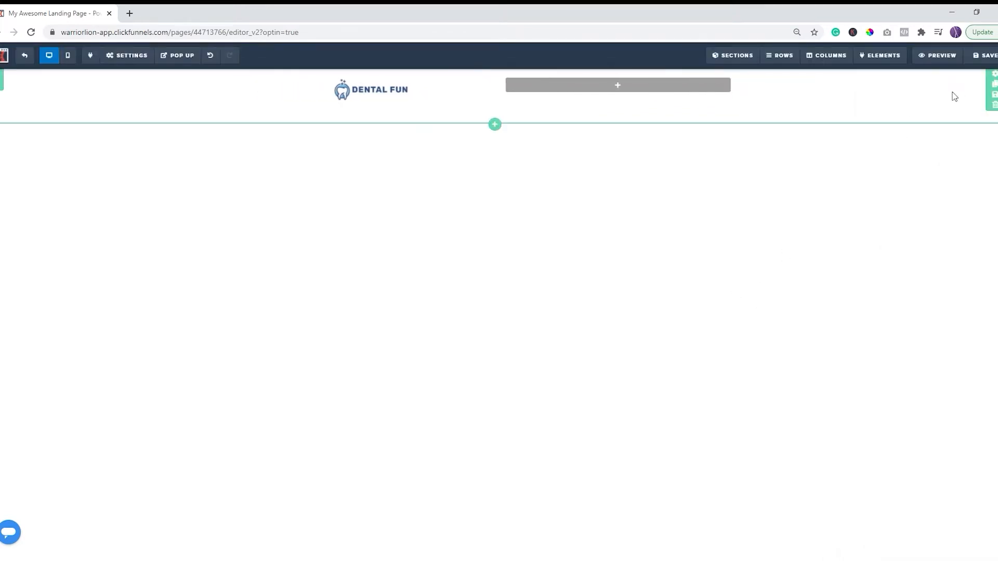
Set the logo section's top and bottom padding to 0
click(993, 77)
drag(930, 346, 904, 370)
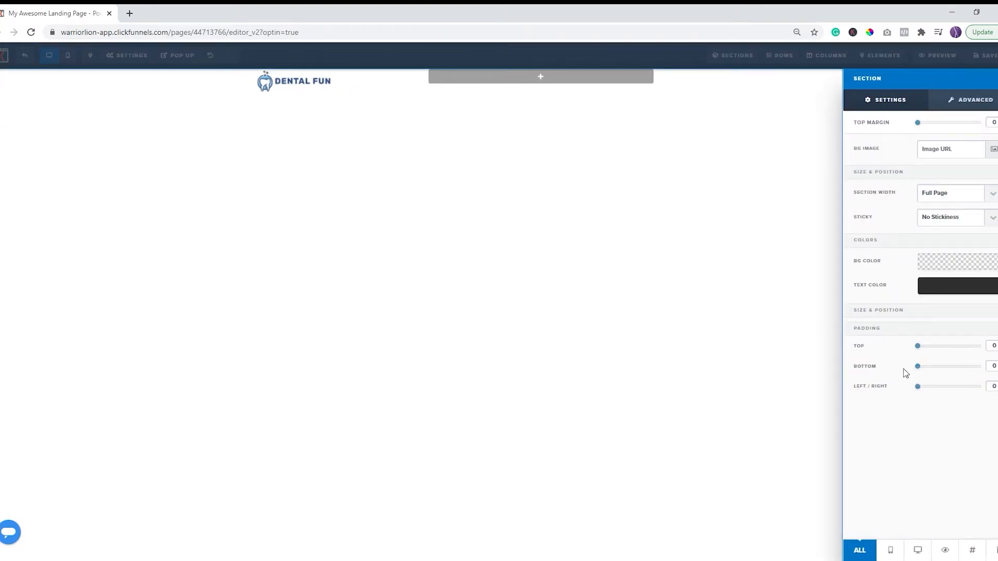
click(717, 270)
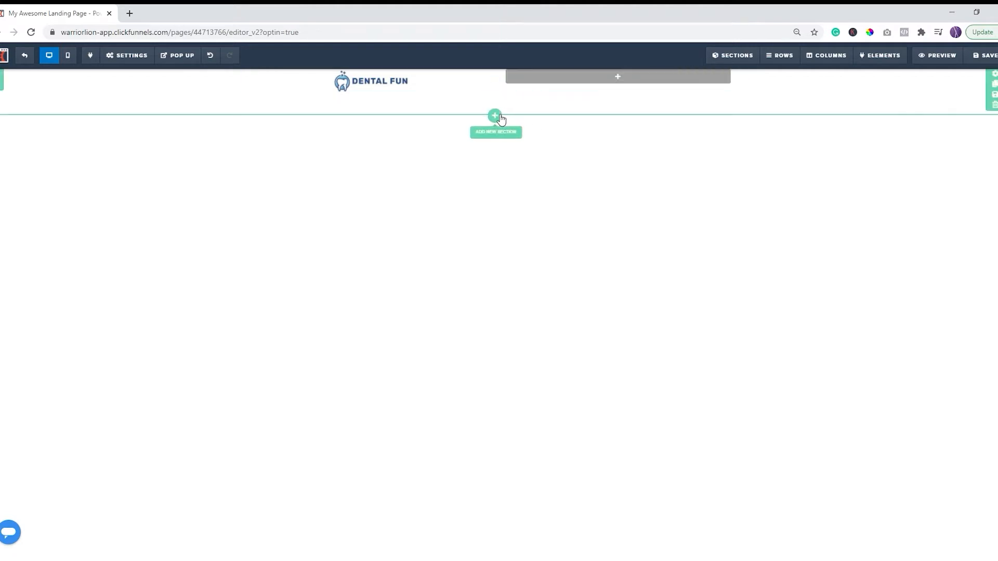
Add a second full-width section below the logo section and give it a one-column row
click(494, 116)
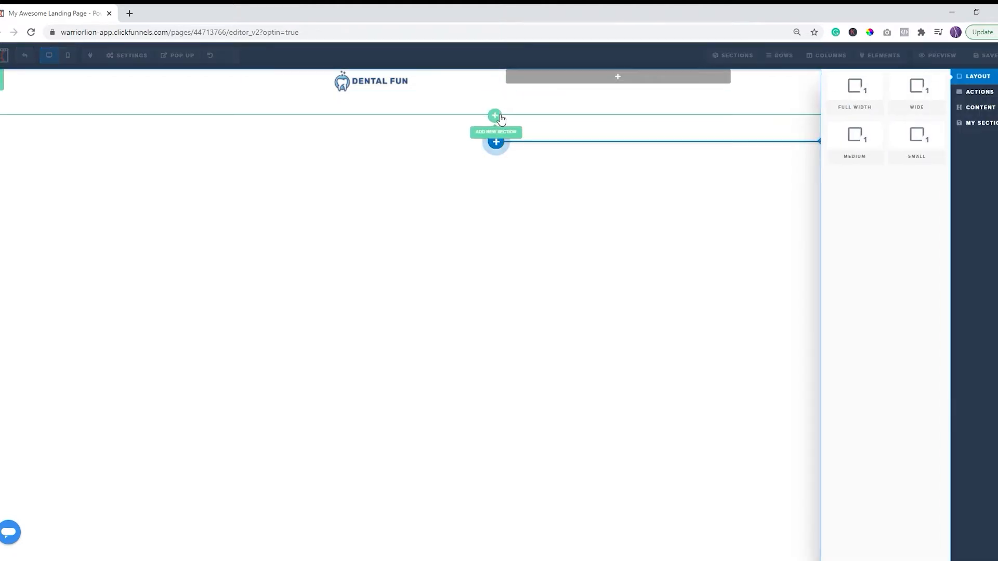
click(855, 90)
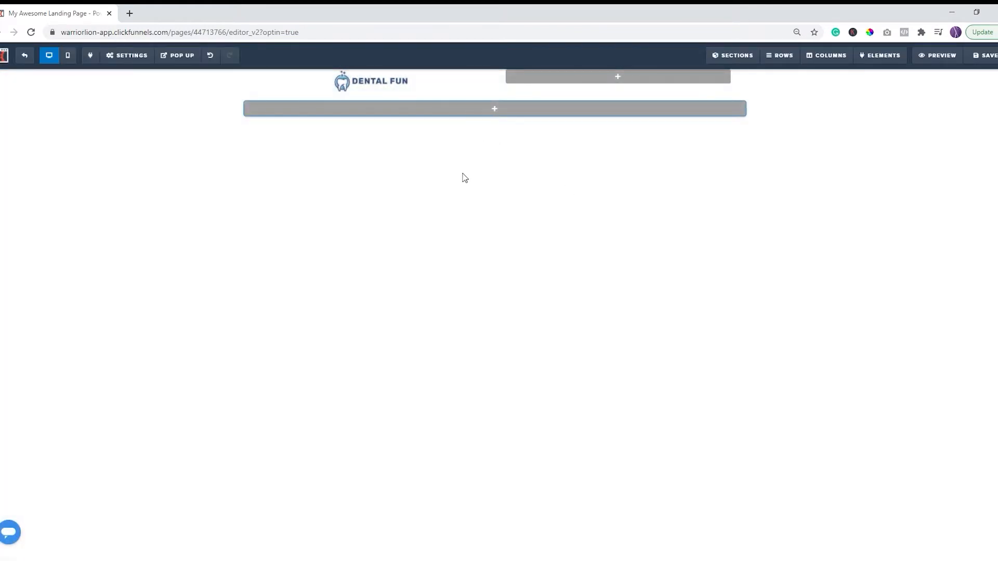
click(505, 114)
click(848, 91)
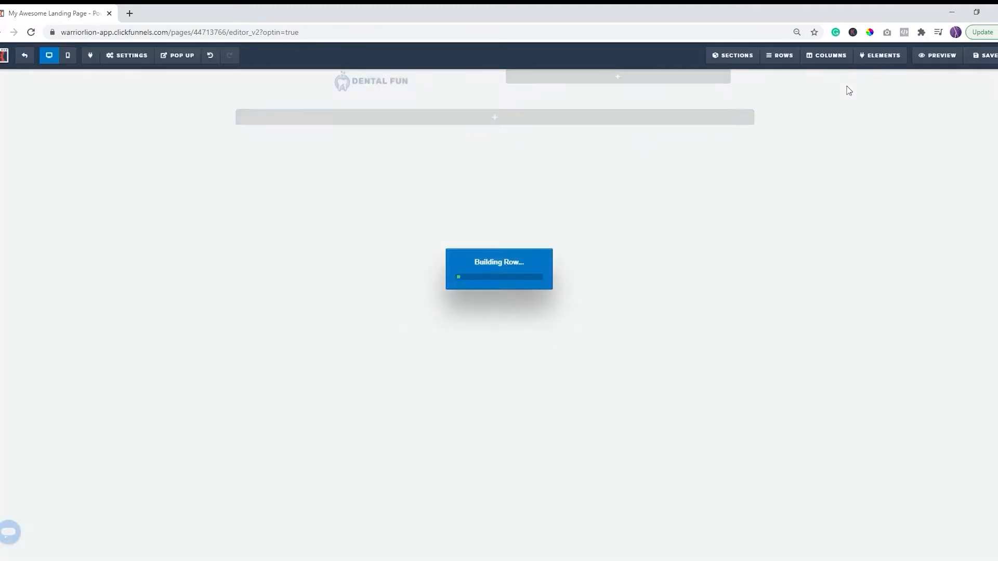
Add a paragraph to the new one-column row with the text "Copyright 2020 Dental Fun, All Rights Reserved"
mouse_move(492, 127)
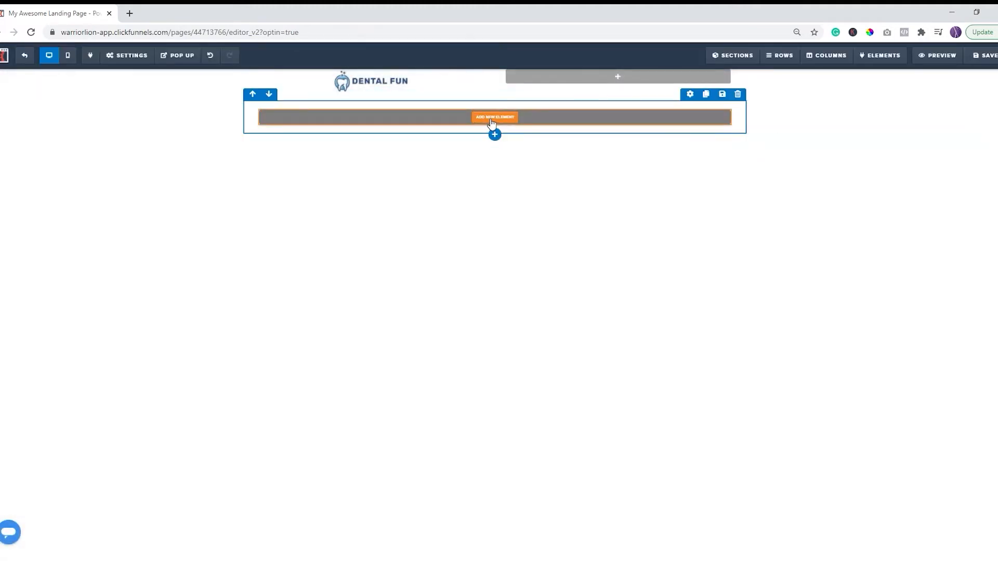
click(494, 117)
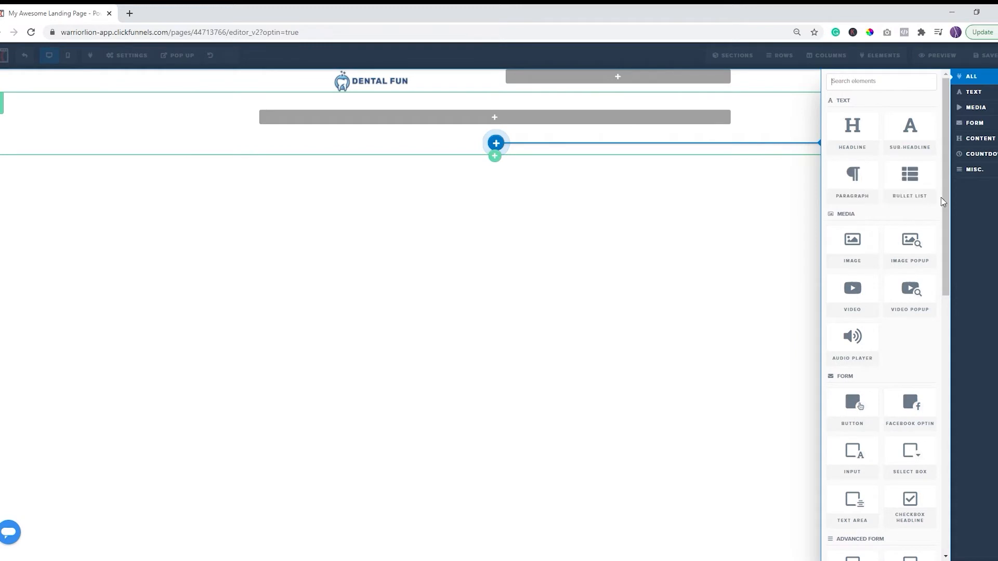
click(853, 177)
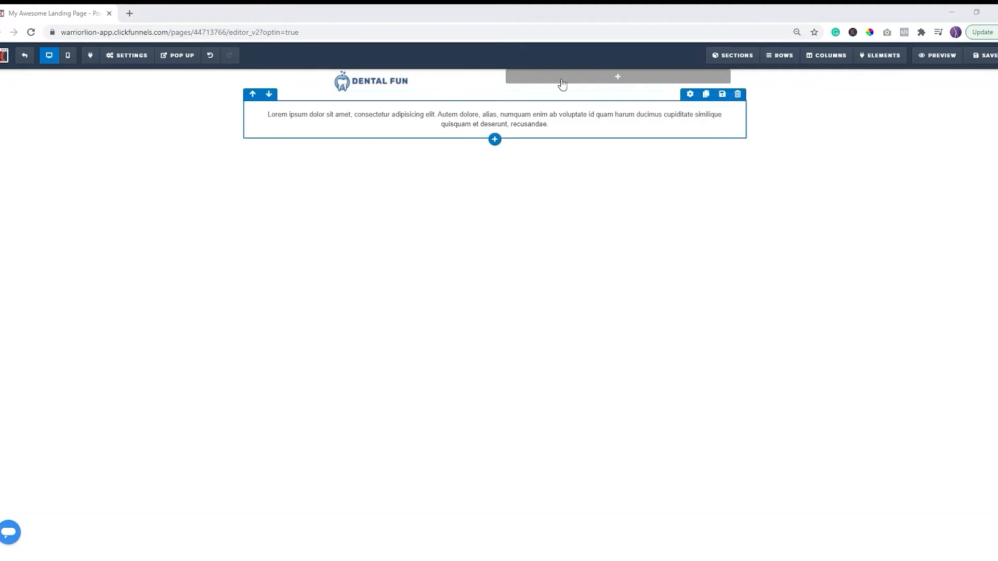
click(516, 123)
key(ctrl+a)
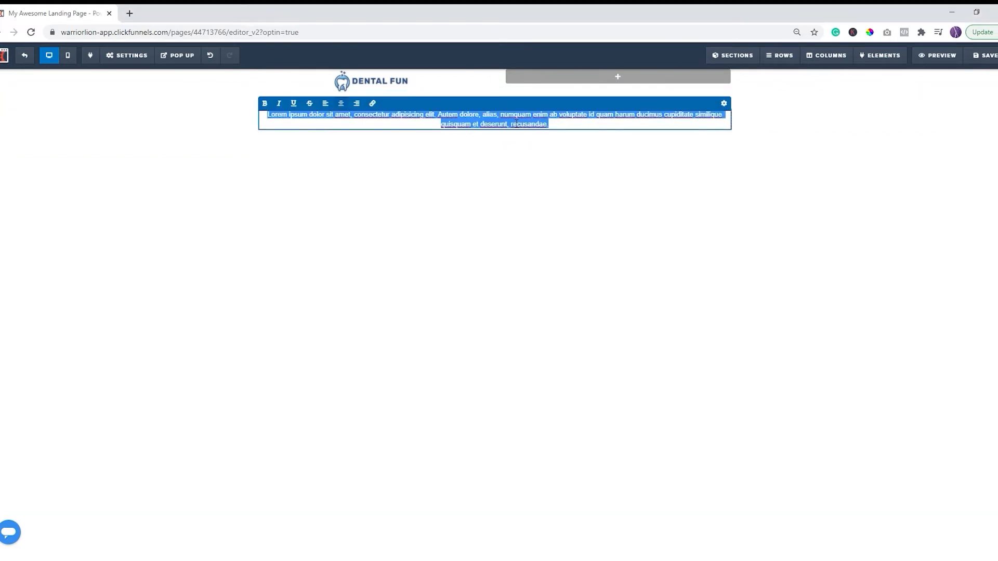
text(Copyright 2020 Dental Fun, All Rights Reserved)
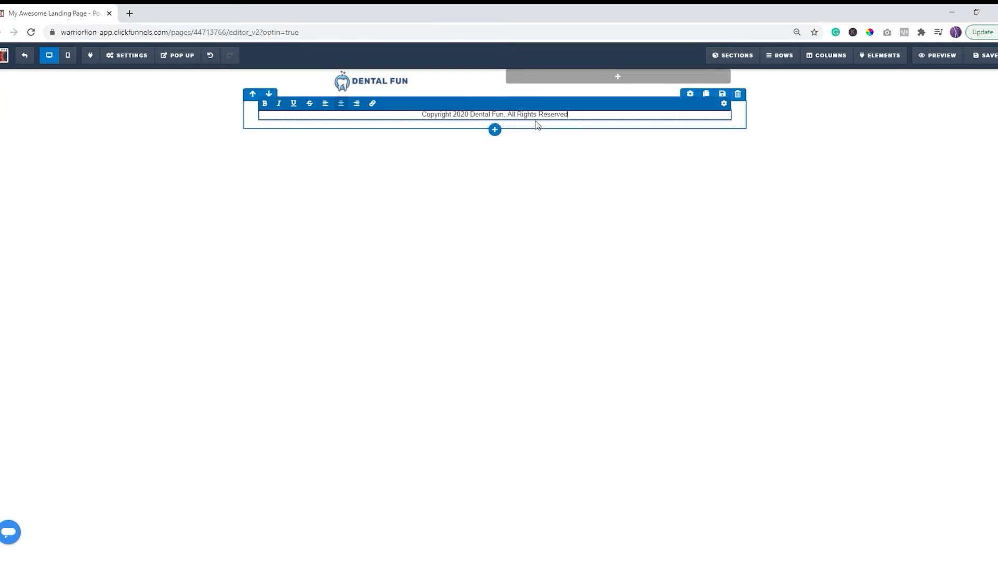
click(658, 201)
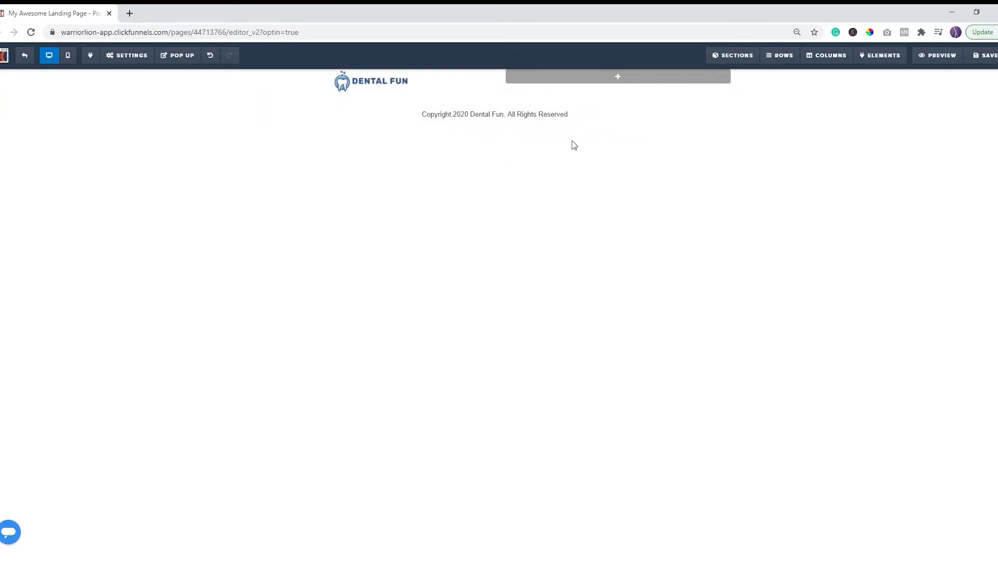
Add a navigation element beneath the copyright paragraph in the footer section
click(495, 122)
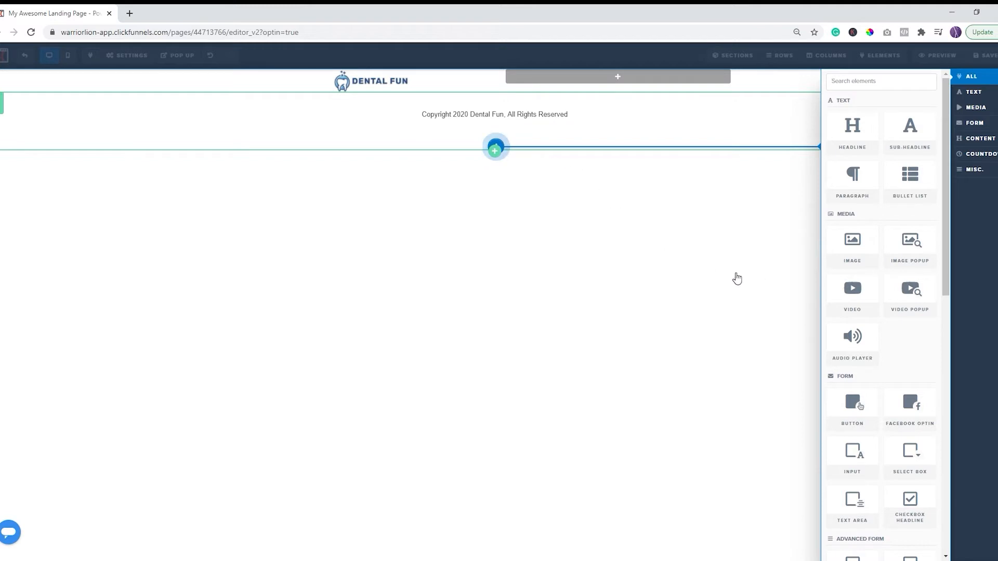
scroll(858, 283, down, 6)
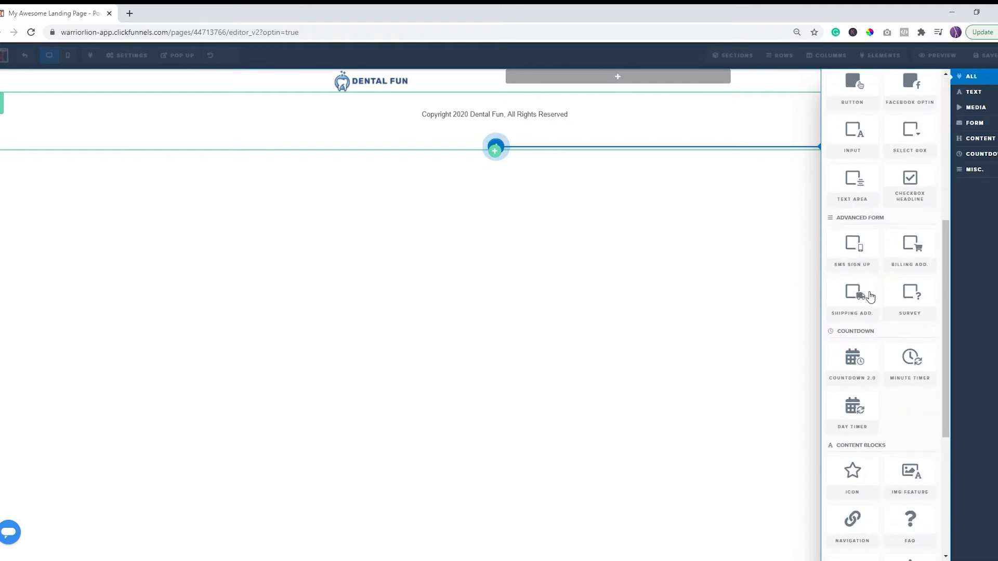
scroll(904, 418, down, 3)
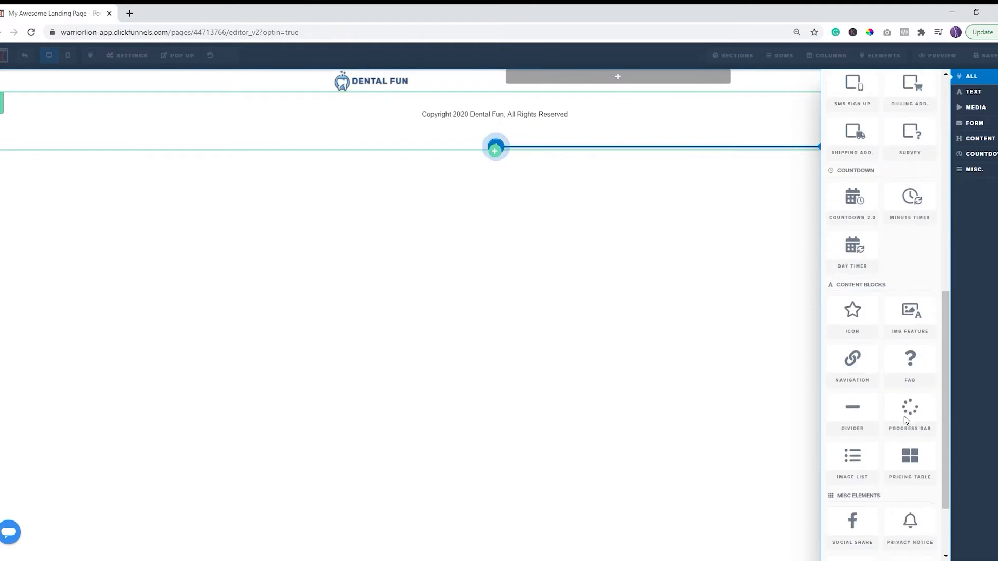
click(847, 363)
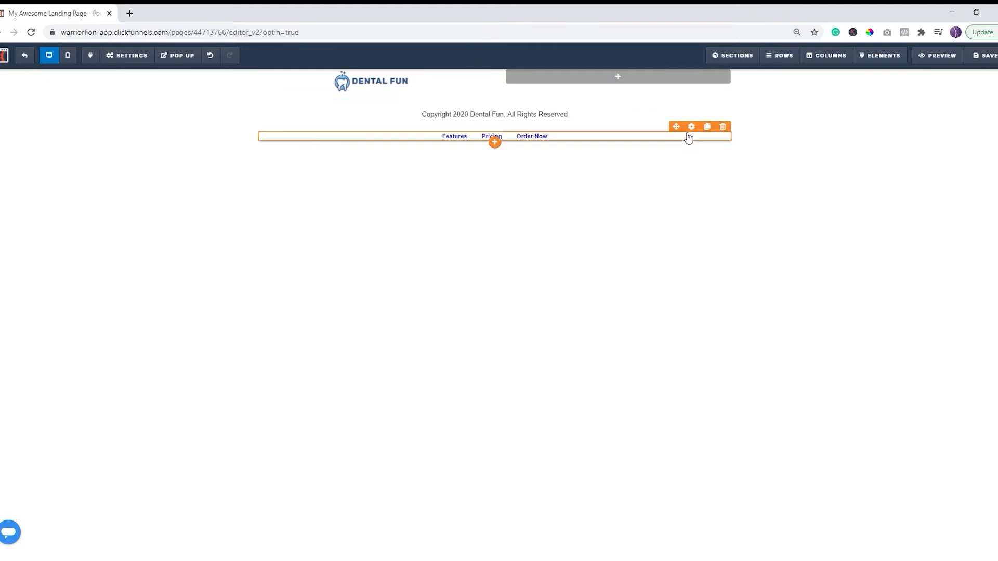
Set the link color of the footer navigation to dark grey #3c3c3c
click(692, 127)
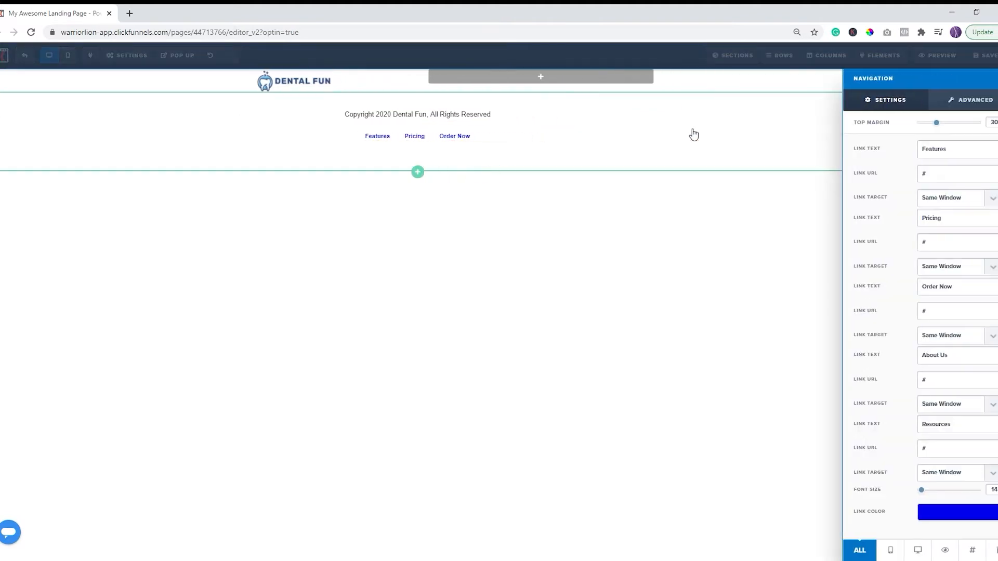
click(932, 513)
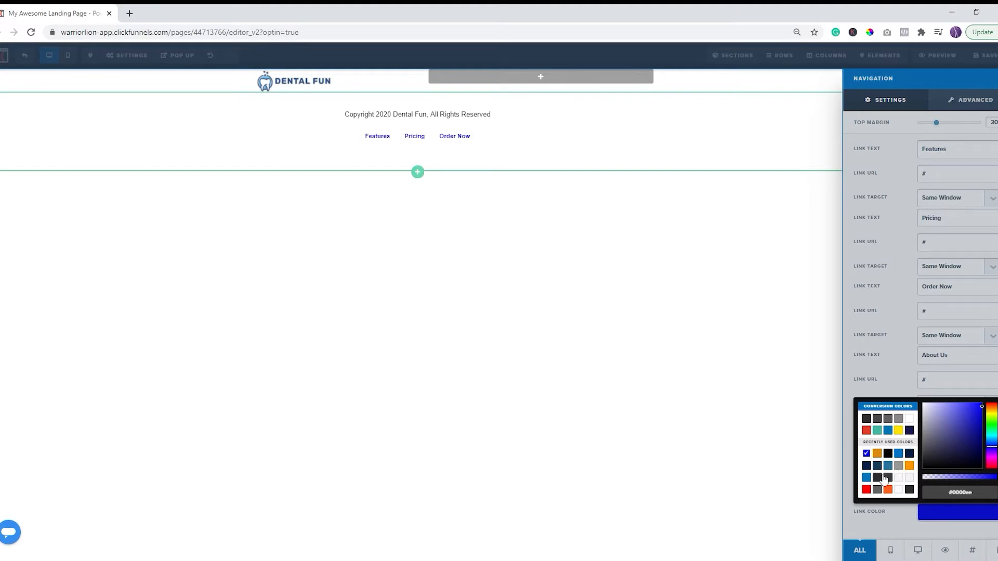
click(887, 477)
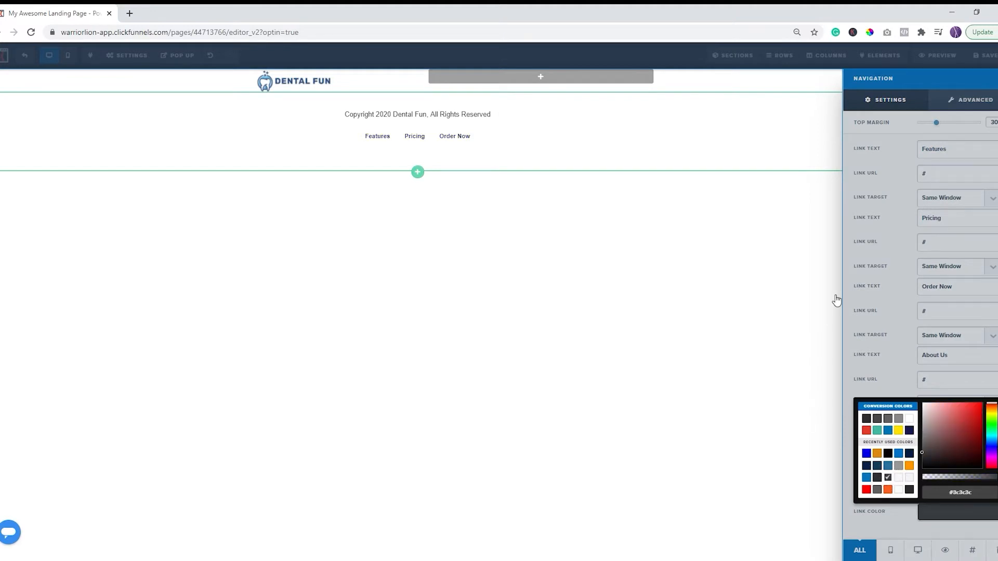
click(897, 213)
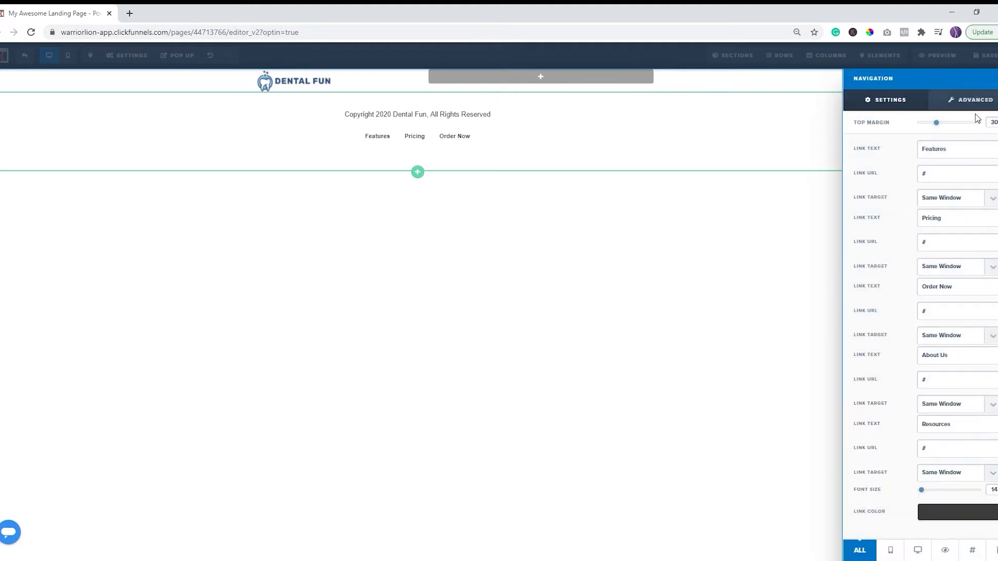
Reduce the footer navigation to 2 links
click(986, 105)
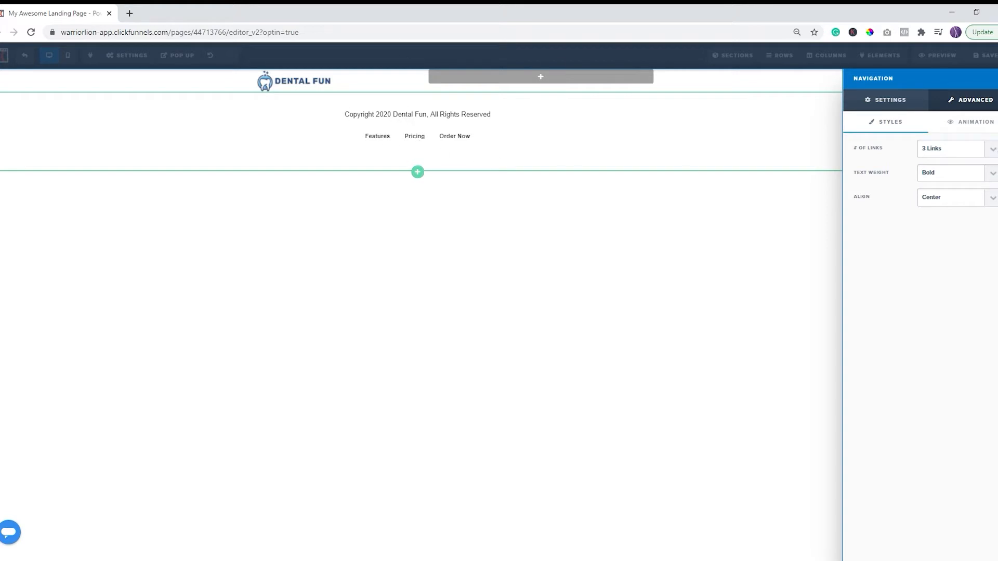
click(993, 148)
click(938, 167)
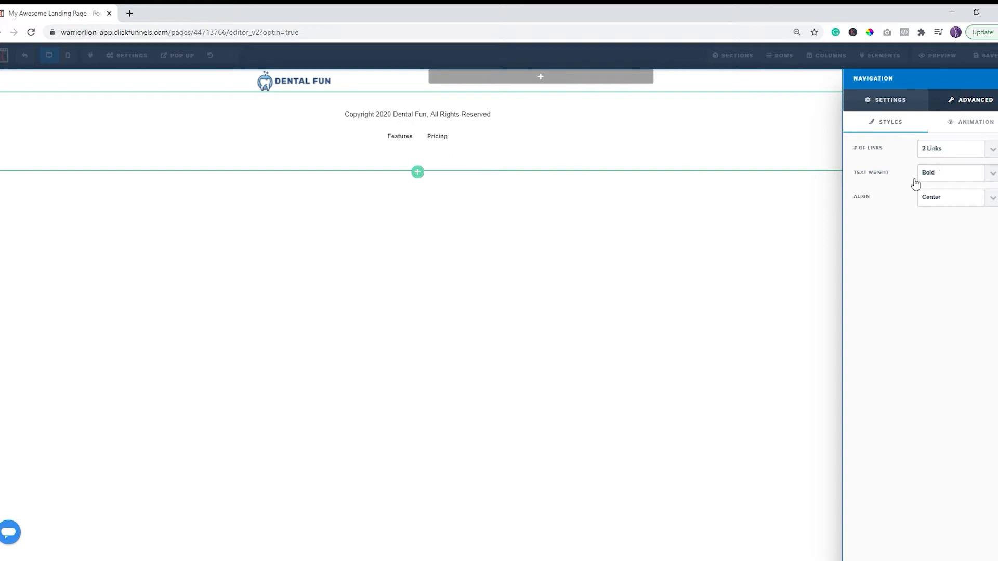
Rename the first footer link to "Privacy Policy", clear its placeholder URL and make it open in a new window
click(890, 100)
double_click(955, 158)
text(Privacy Policy)
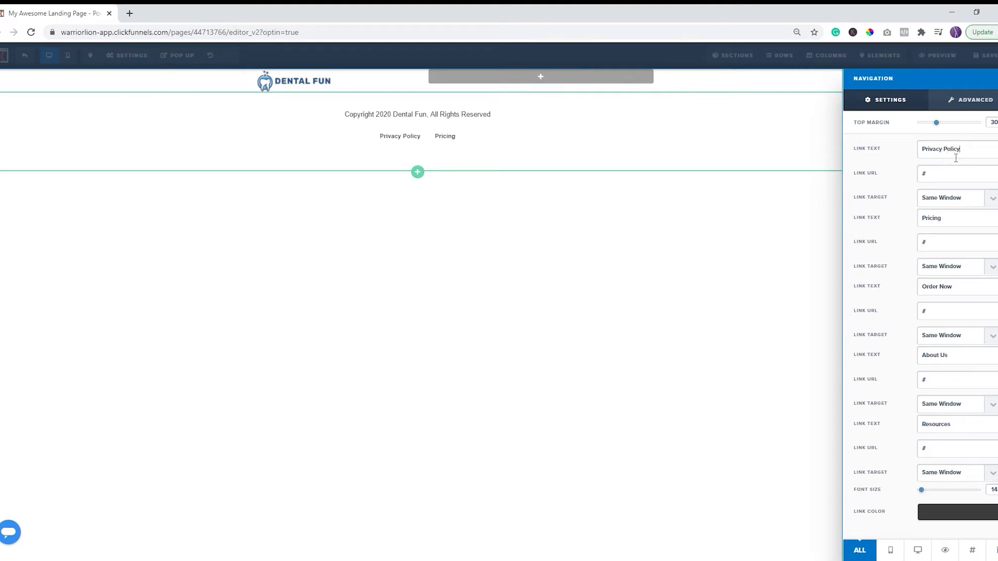
click(934, 180)
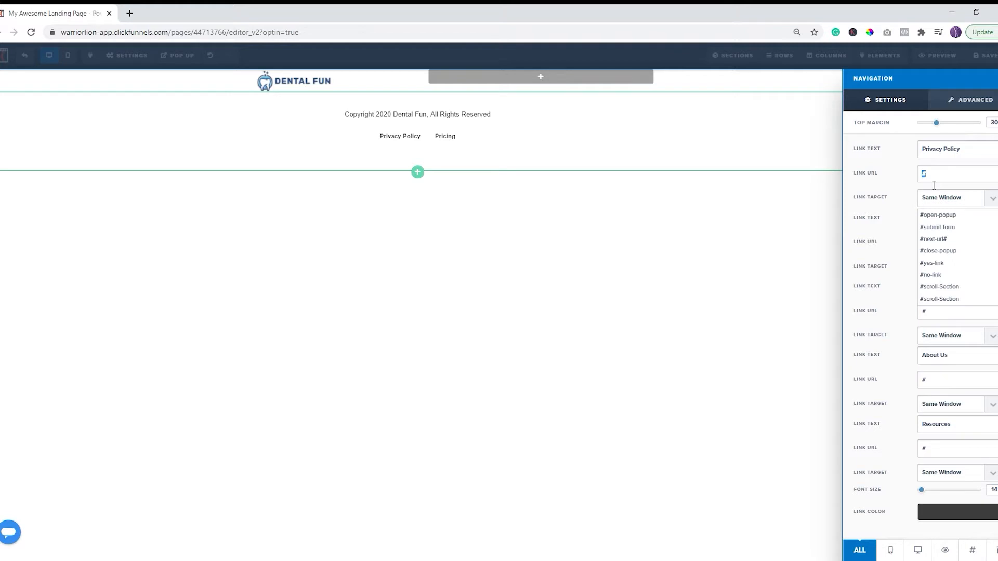
key(BackSpace)
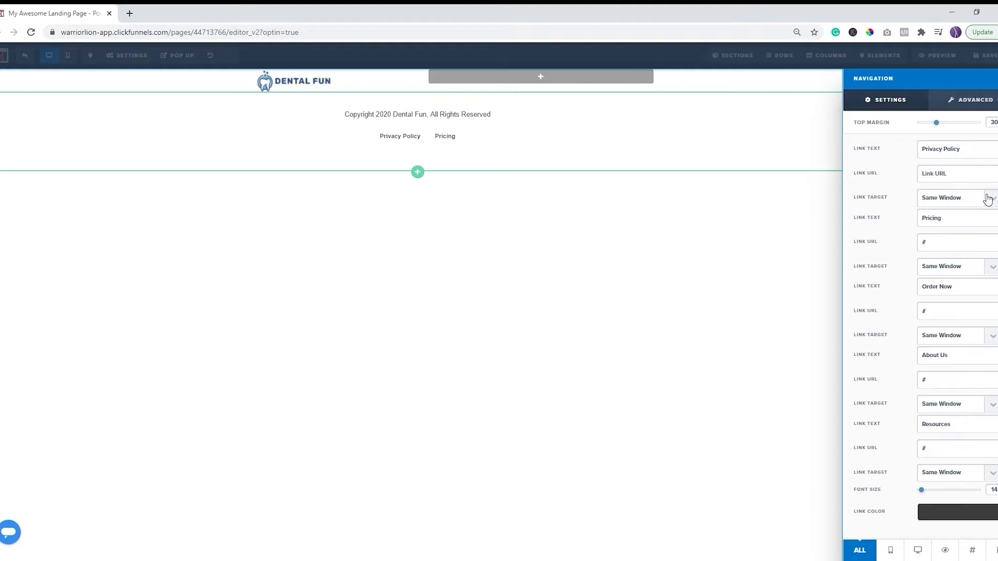
click(992, 197)
click(970, 221)
Rename the second footer link to "Terms & Conditions" and clear its placeholder URL
double_click(937, 222)
text(Terms & Co)
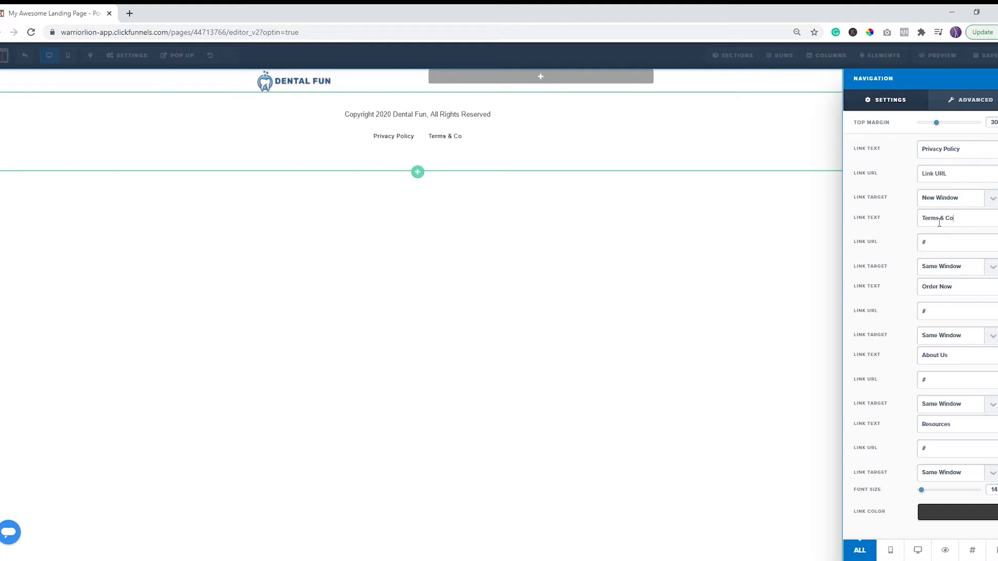
text(nditions)
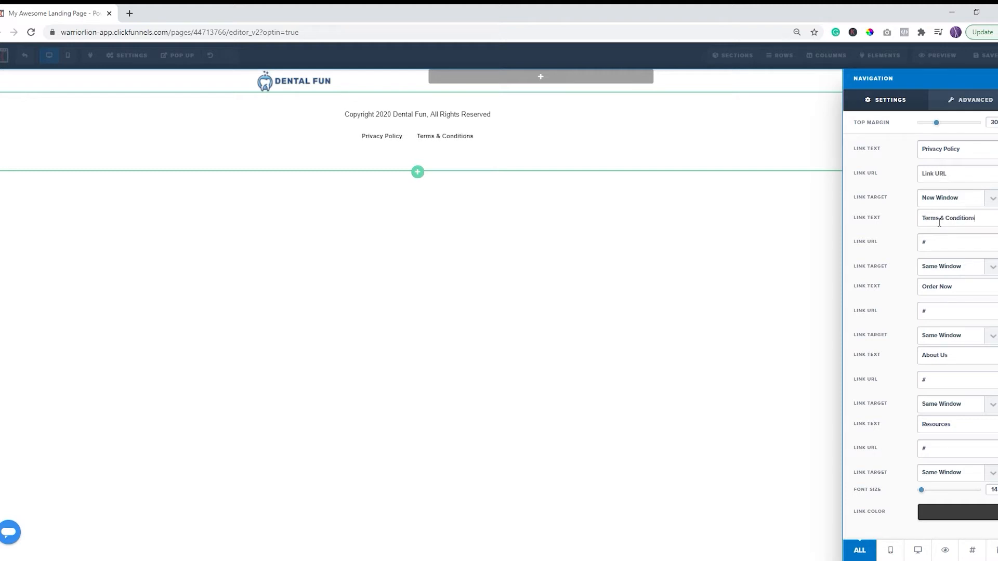
click(942, 243)
key(BackSpace)
click(695, 276)
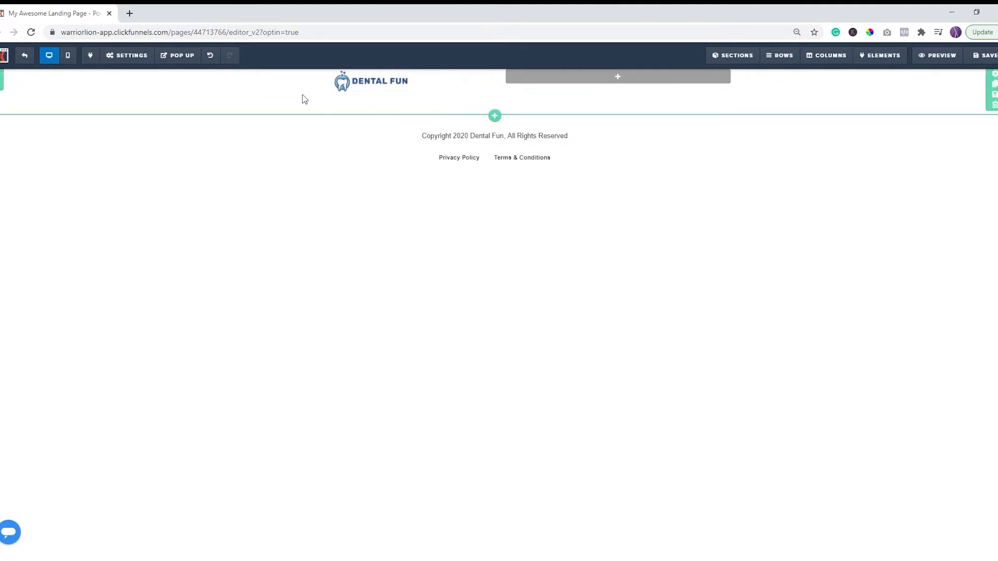
Insert a full-width section between the logo and footer sections and set its background color to #051e3d
click(495, 116)
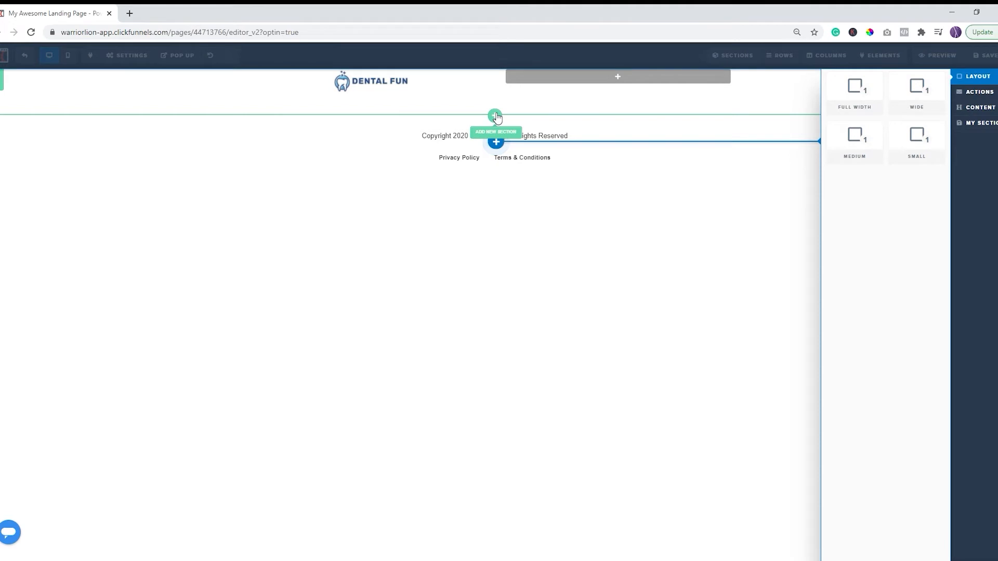
click(855, 90)
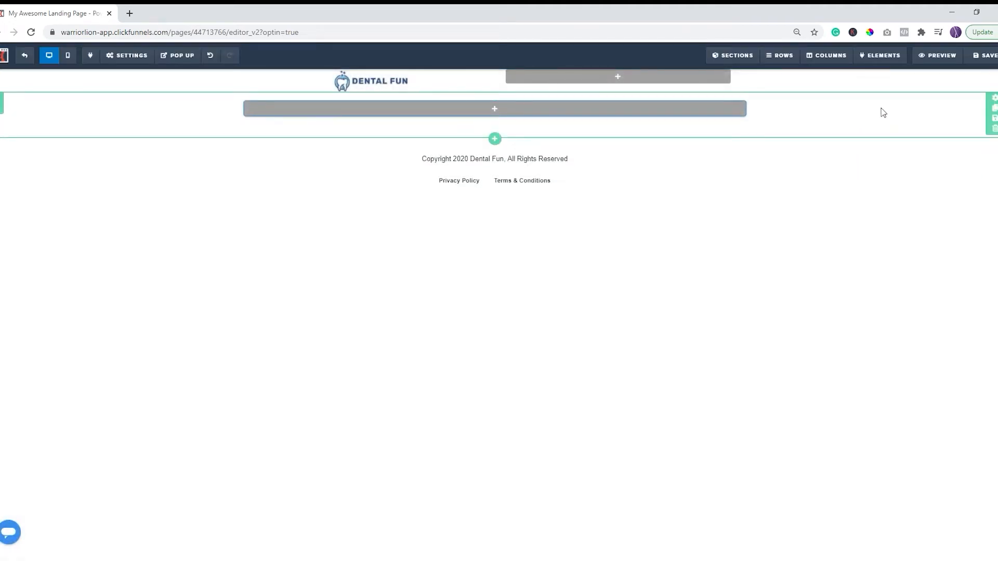
click(994, 97)
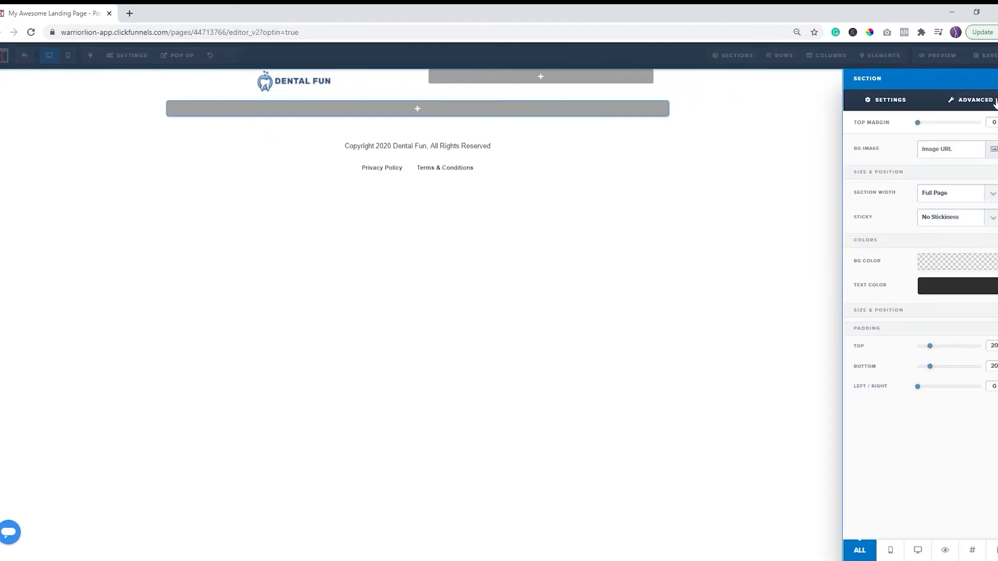
click(961, 267)
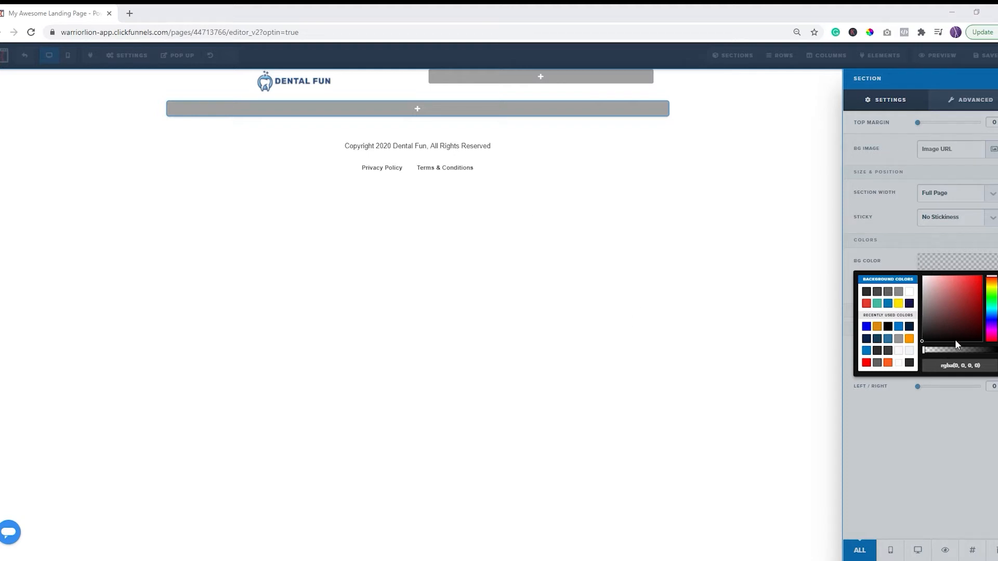
click(963, 368)
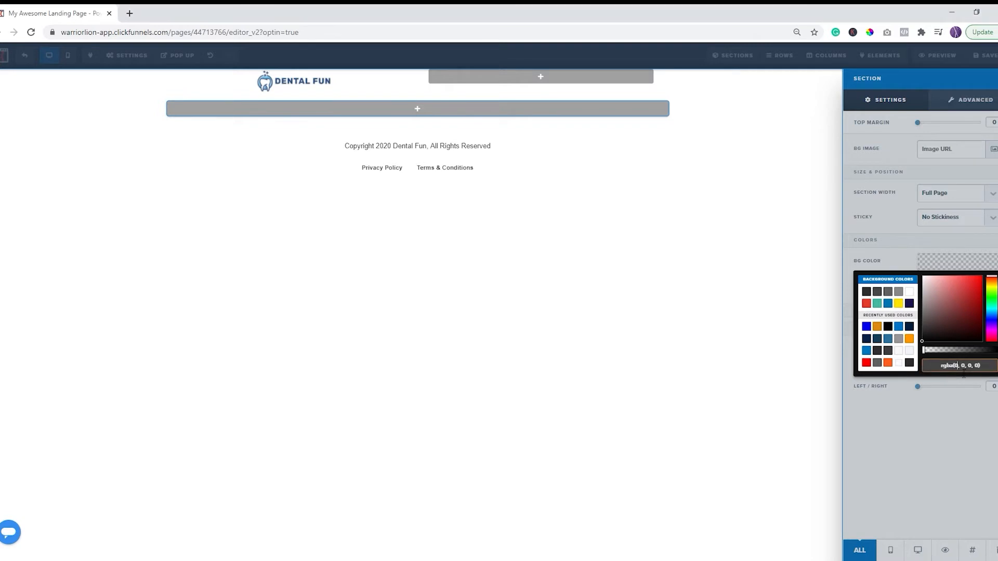
text(#051e3d)
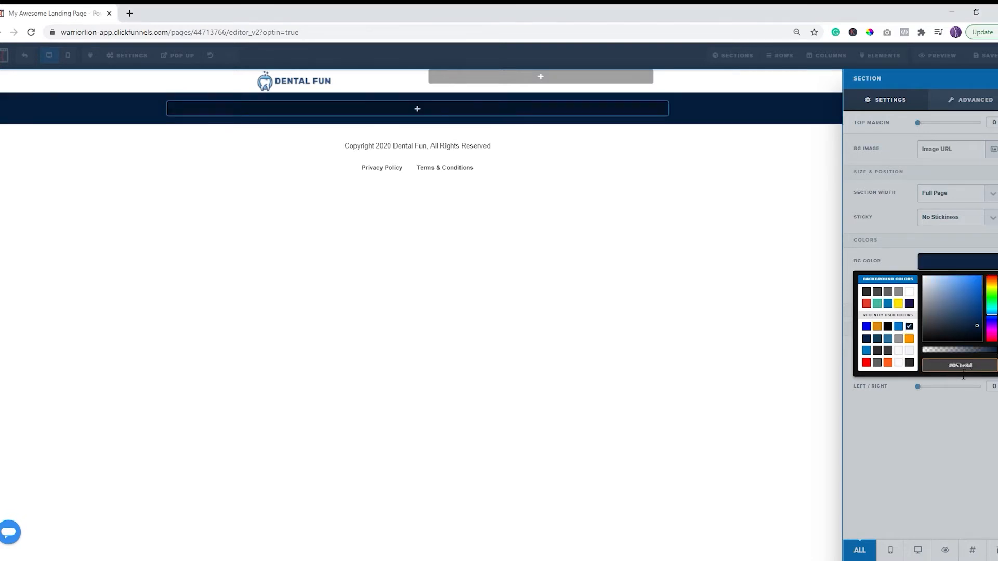
click(801, 285)
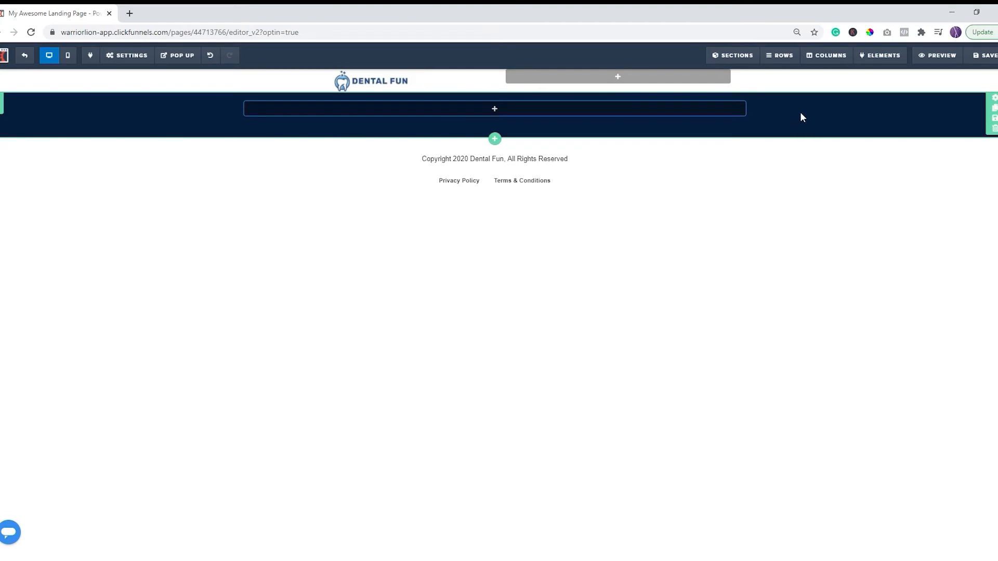
Give the dark blue section a two-column row and add an image element to its right column
click(496, 109)
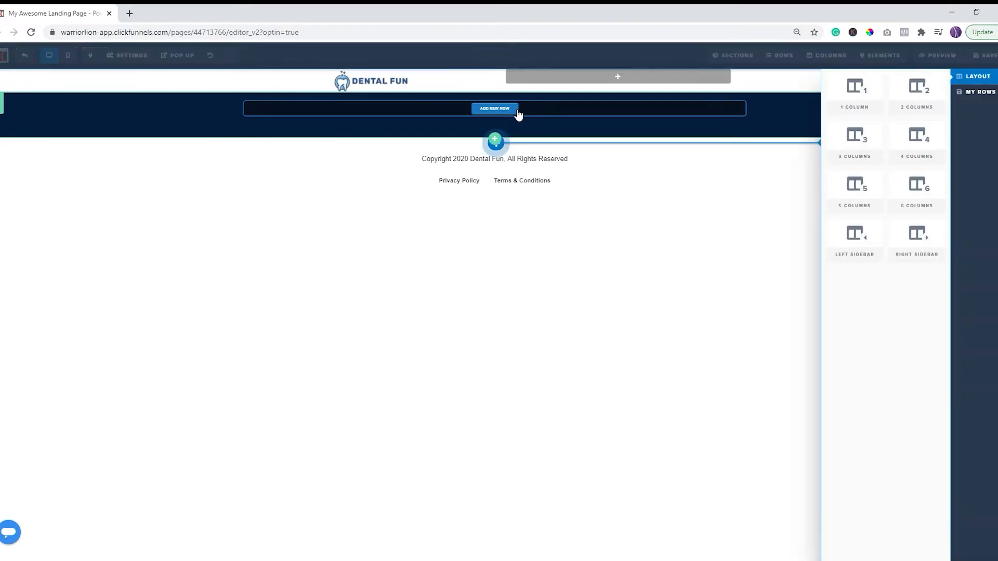
click(918, 89)
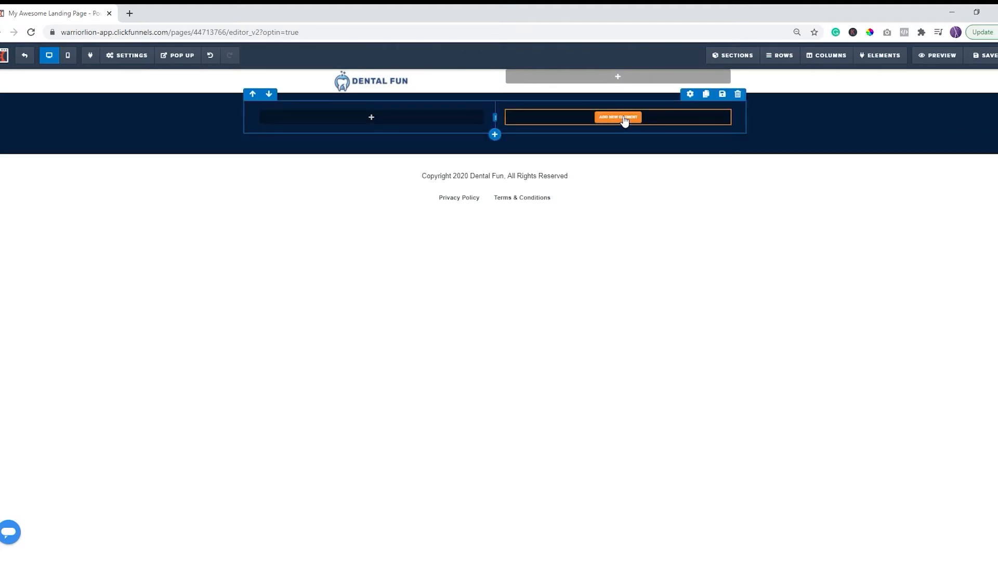
click(623, 117)
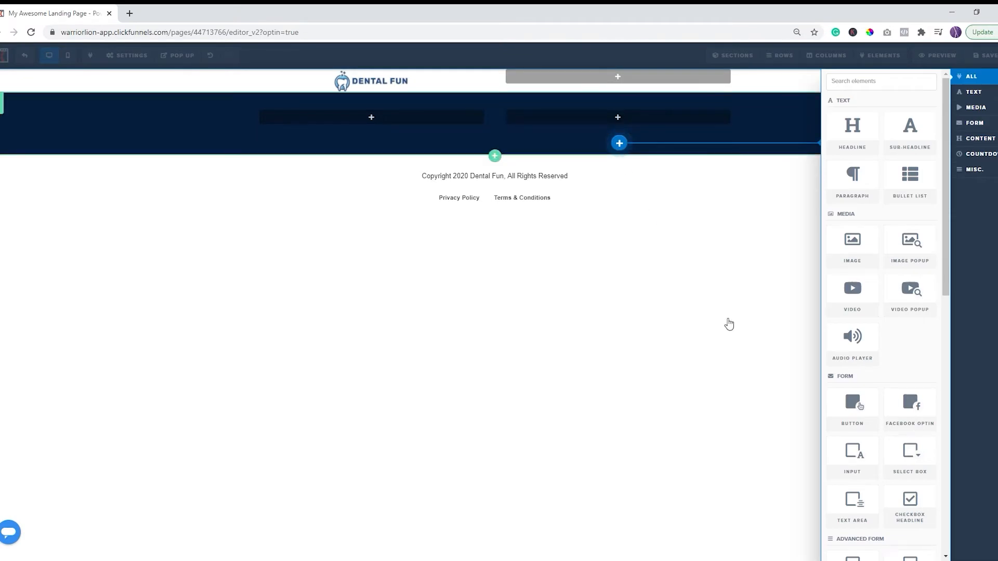
click(857, 250)
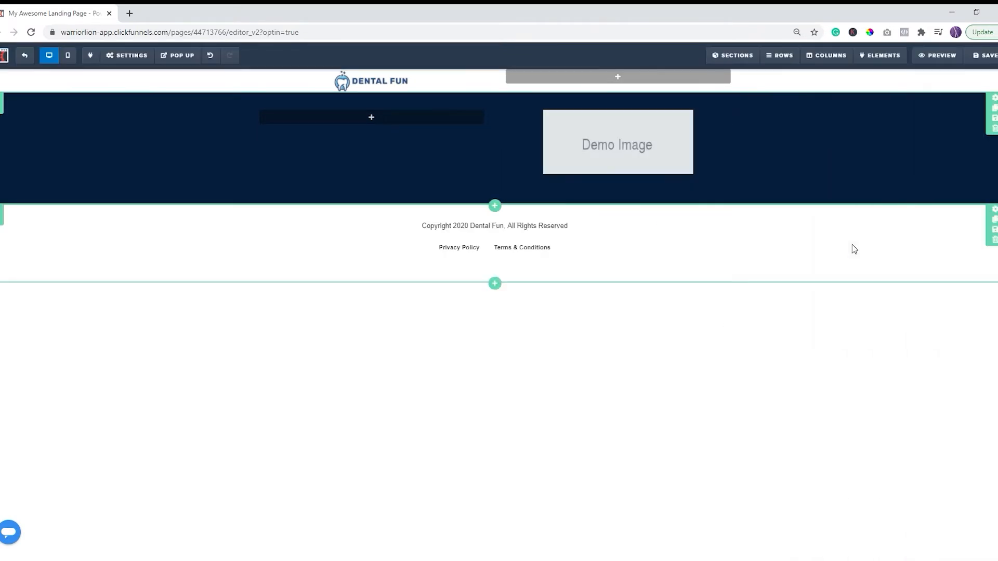
Replace the demo image with the dental implant picture from the uploaded images library
click(639, 150)
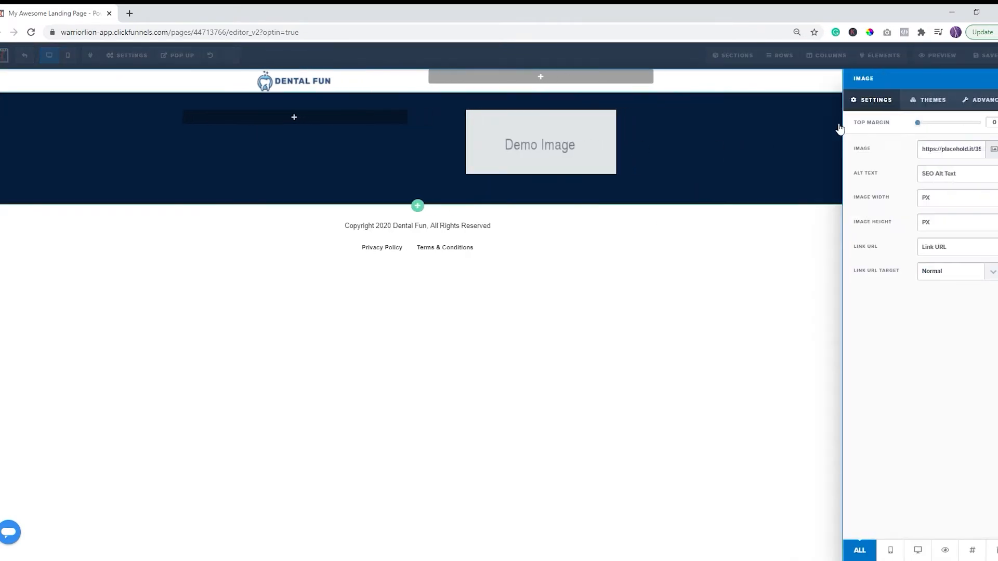
click(992, 149)
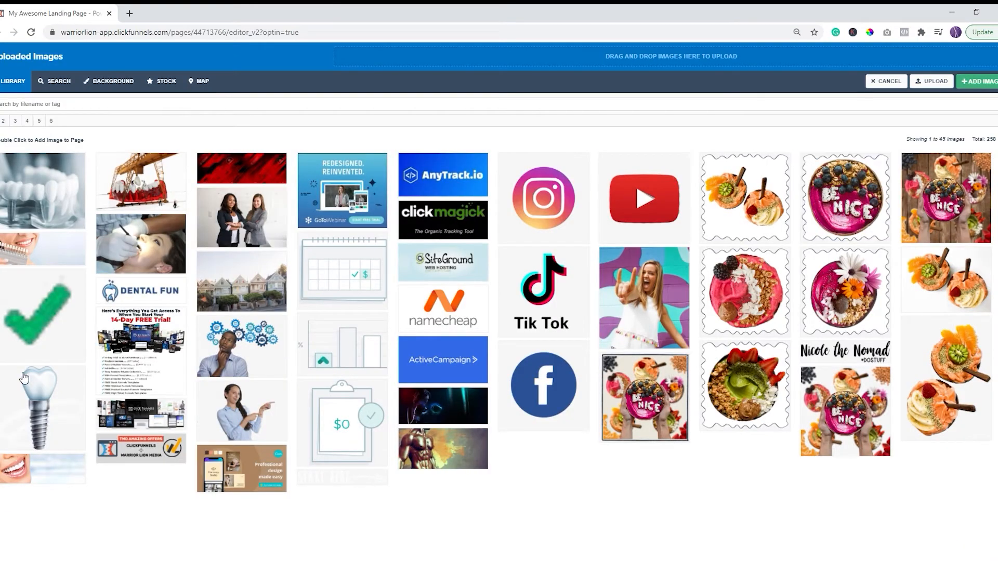
click(47, 402)
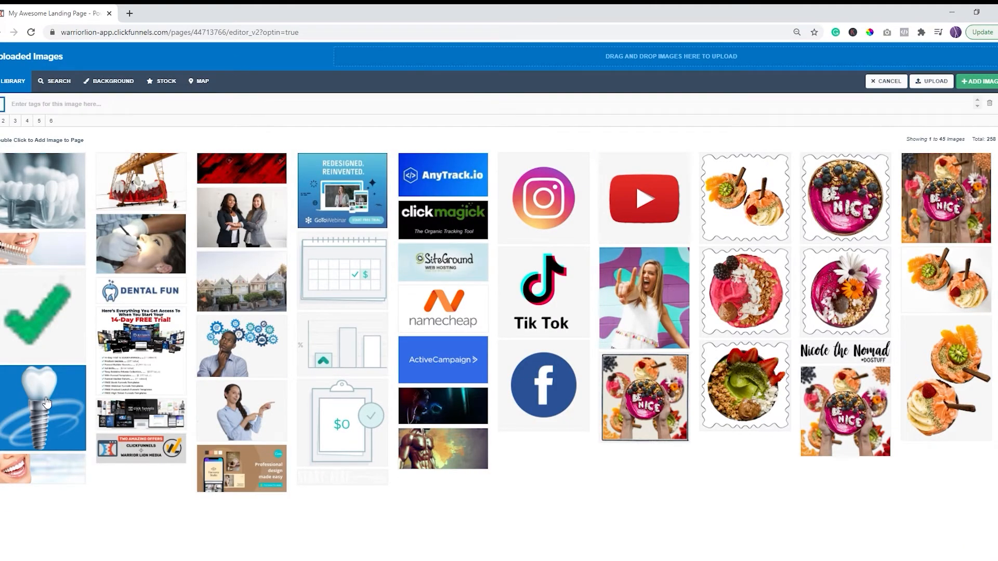
double_click(46, 402)
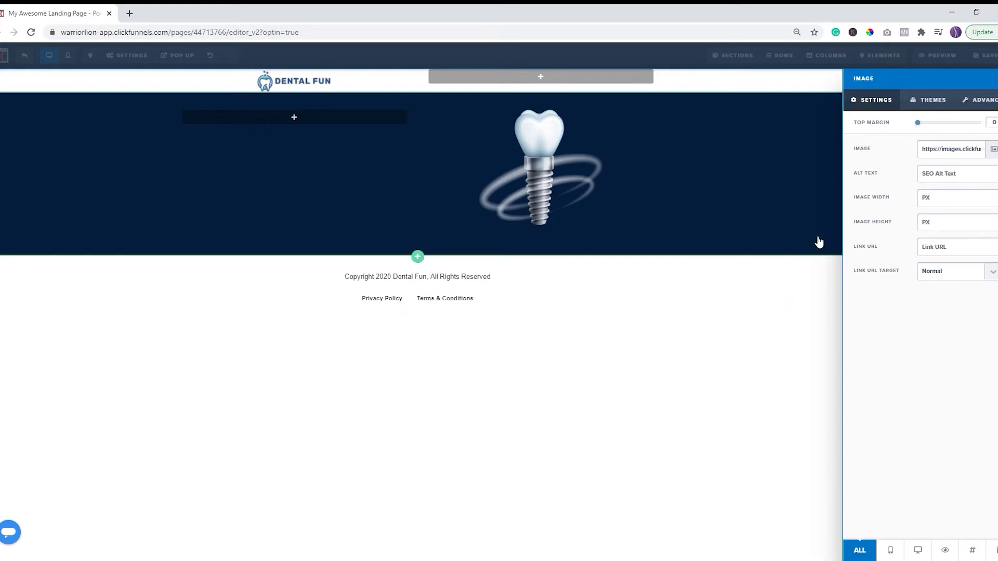
click(304, 126)
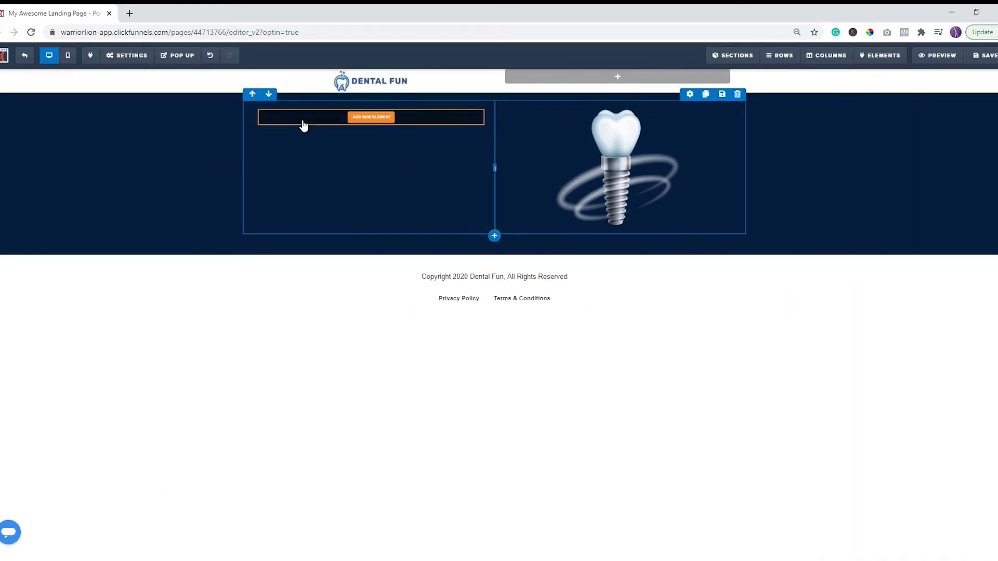
Add a headline to the row's left column with the text "ARE DENTAL IMPLANTS RIGHT FOR YOU?"
click(382, 119)
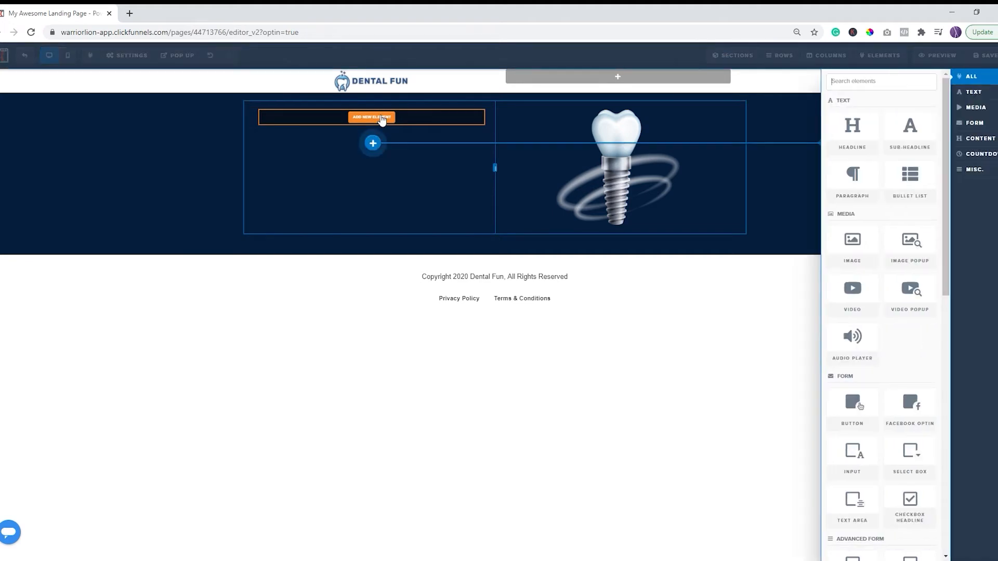
click(852, 137)
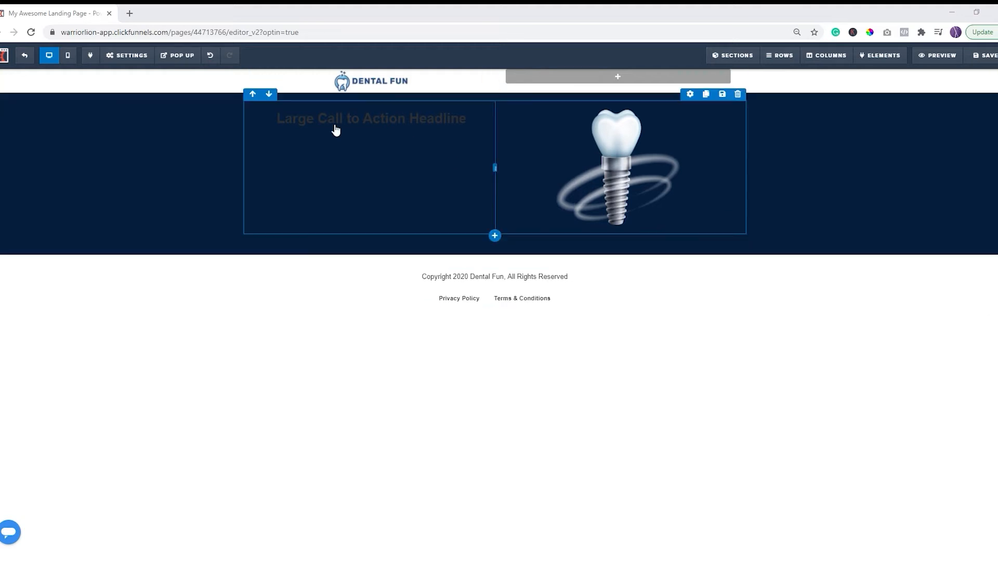
double_click(369, 119)
triple_click(369, 119)
text(ARE DENTAL IMPLANTS RIGHT FOR YOU?)
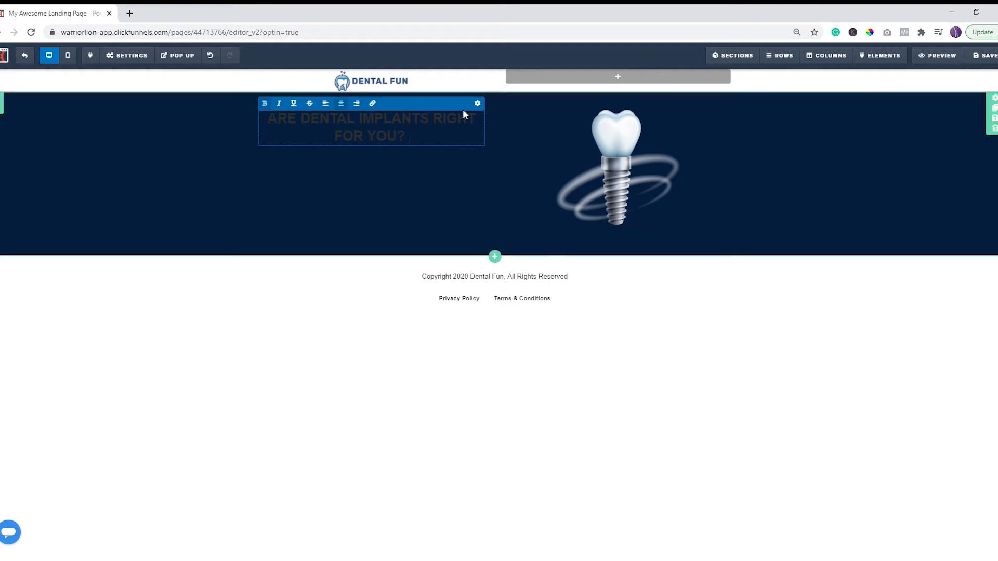
Left-align the hero headline "ARE DENTAL IMPLANTS RIGHT FOR YOU?" and set its font size to 56
drag(409, 136, 326, 108)
click(325, 104)
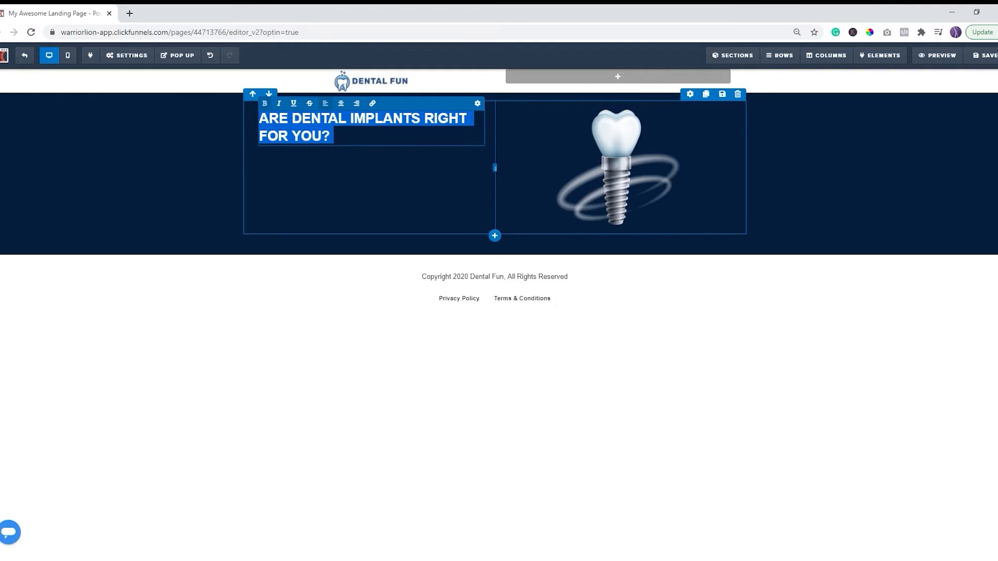
click(477, 104)
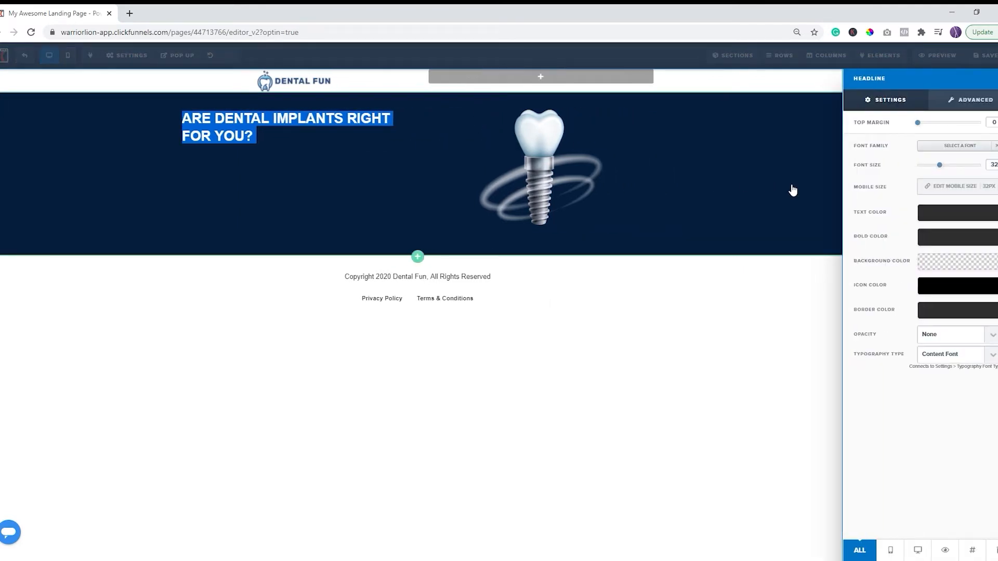
click(993, 164)
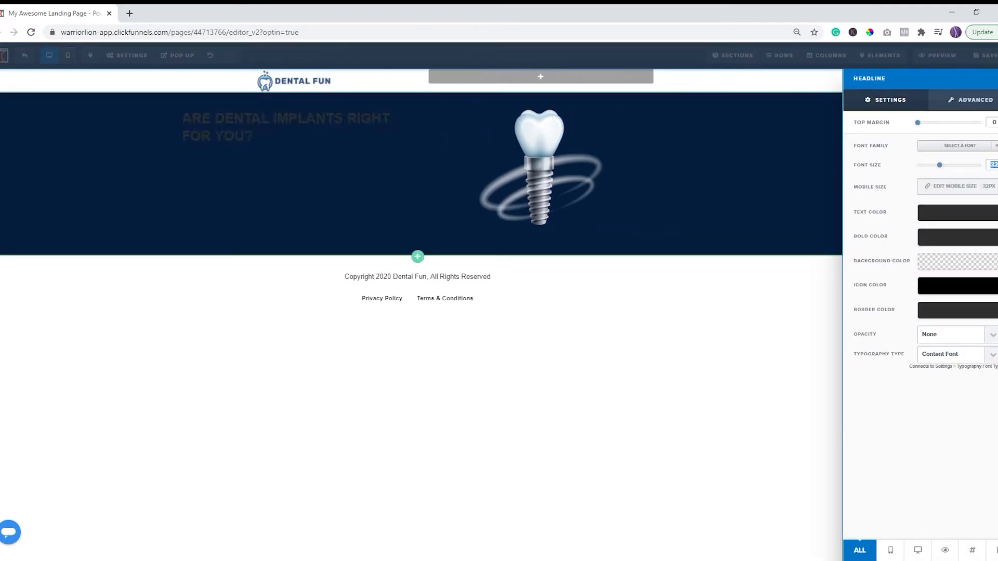
text(56)
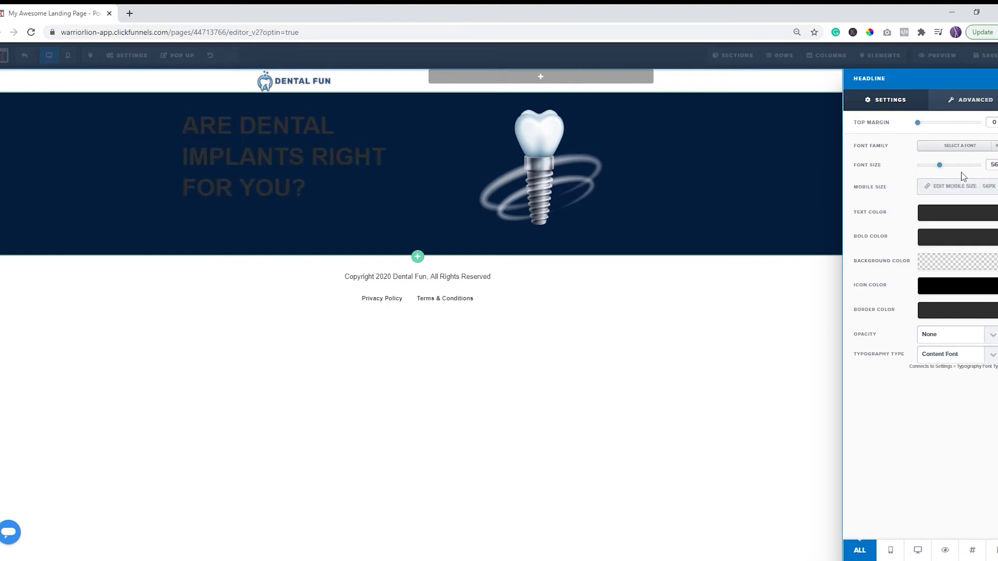
Set the hero headline's text color to the recently used orange #ff9600
click(940, 220)
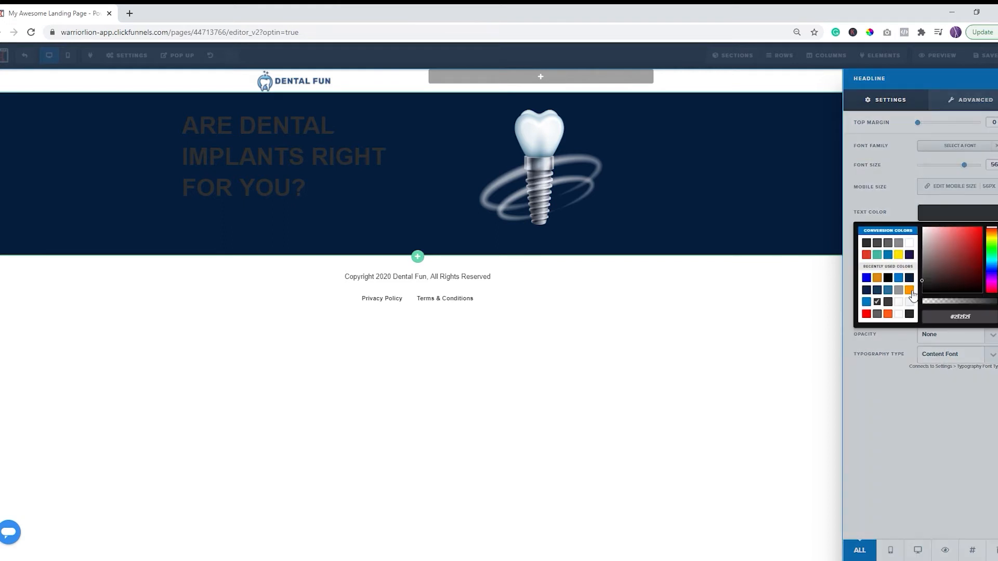
click(910, 291)
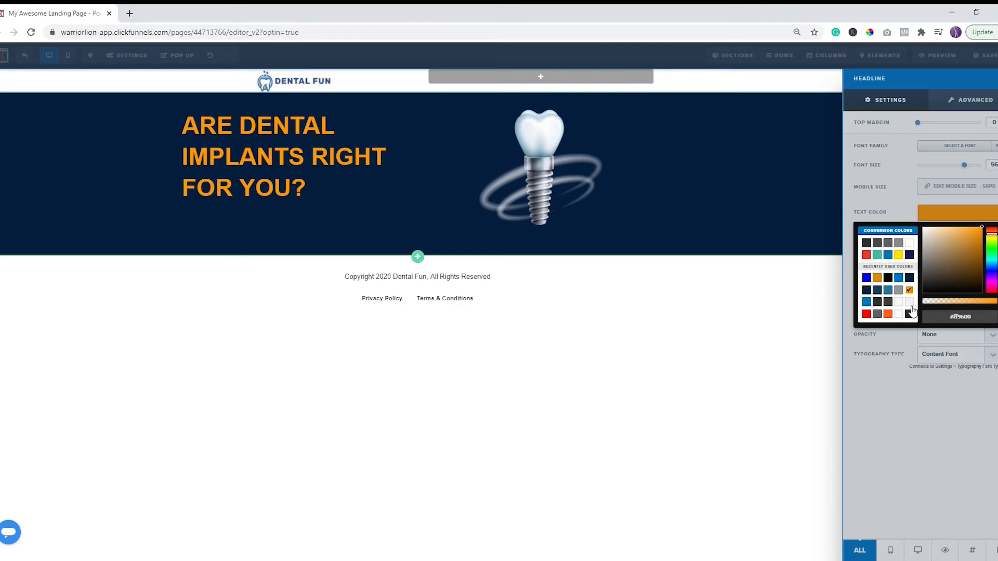
click(809, 329)
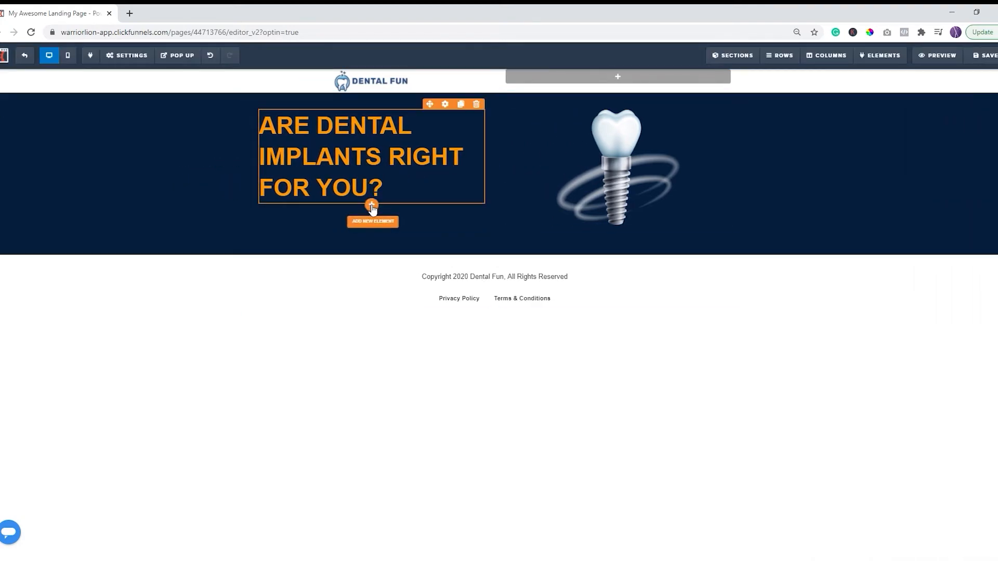
Add a second headline below the orange one with the text "TAKE THE QUIZ BELOW TO FIND OUT !"
click(372, 205)
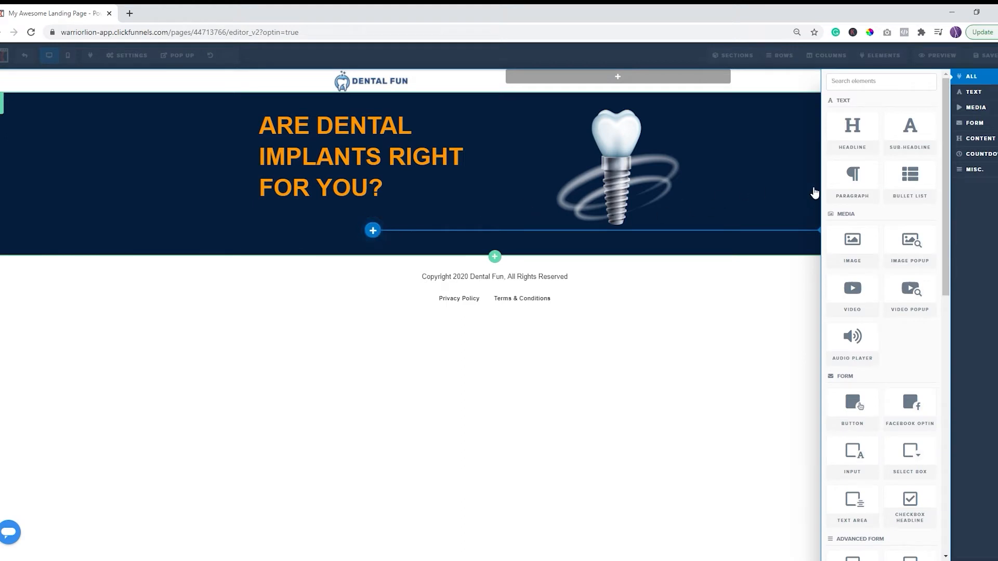
click(860, 128)
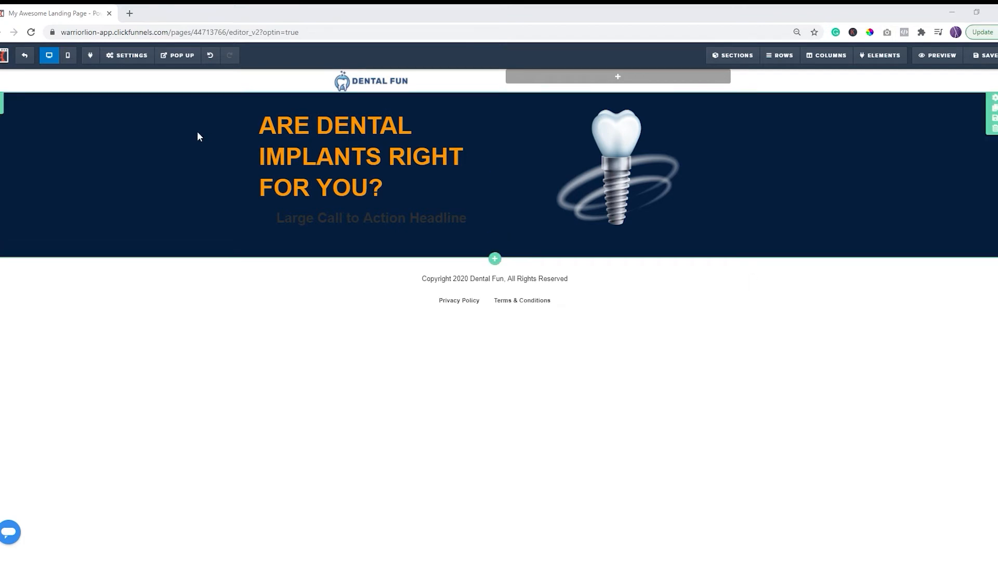
triple_click(334, 221)
text(TAKE THE QUIZ BELOW TO FIND OUT !)
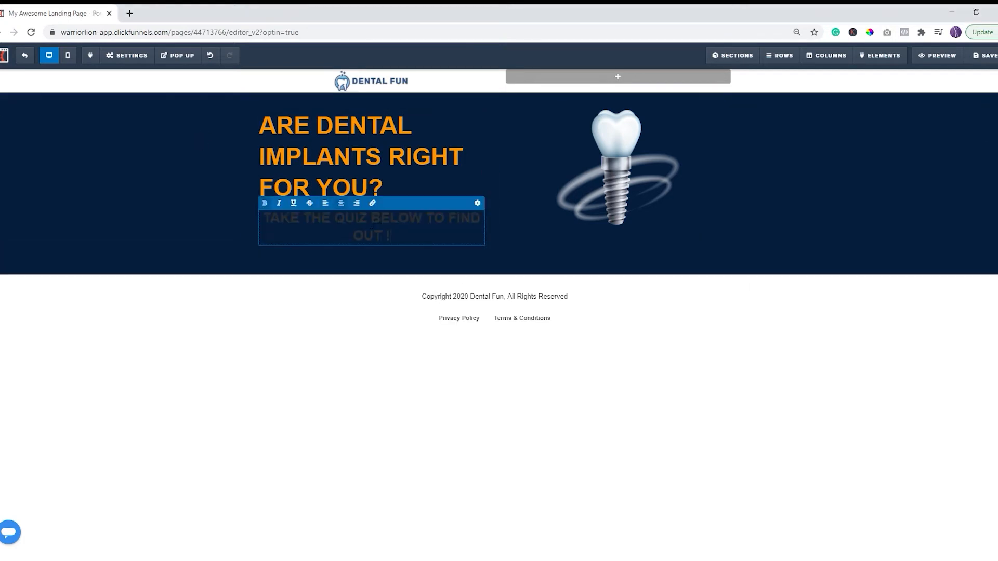
Left-align the "TAKE THE QUIZ BELOW TO FIND OUT !" headline and set its text color to white (#ffffff)
triple_click(370, 221)
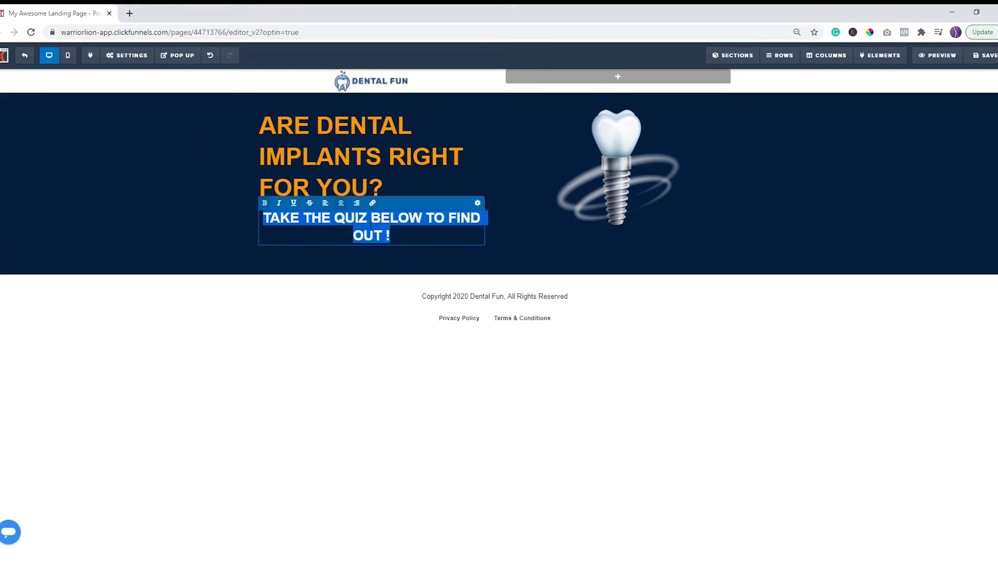
click(326, 203)
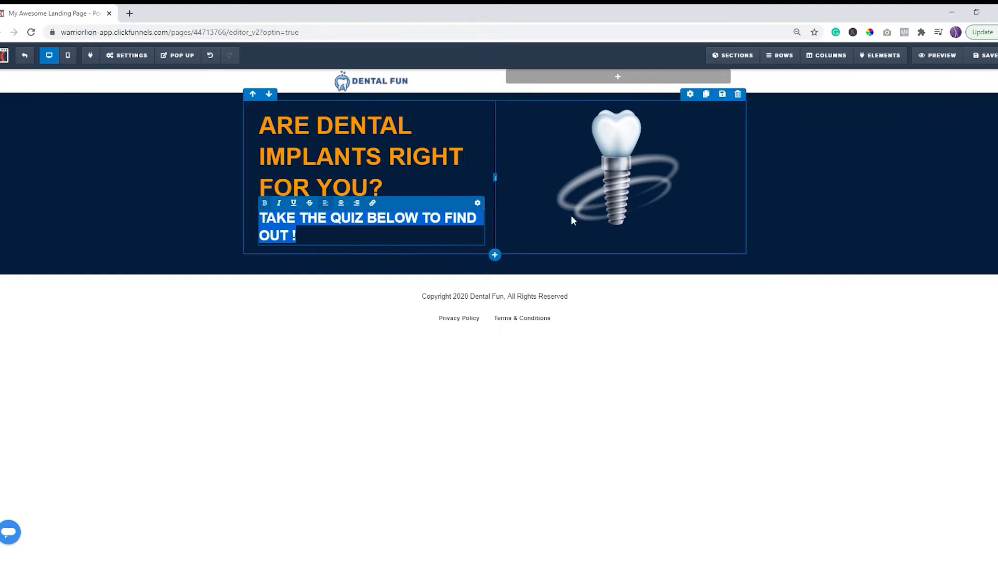
click(478, 203)
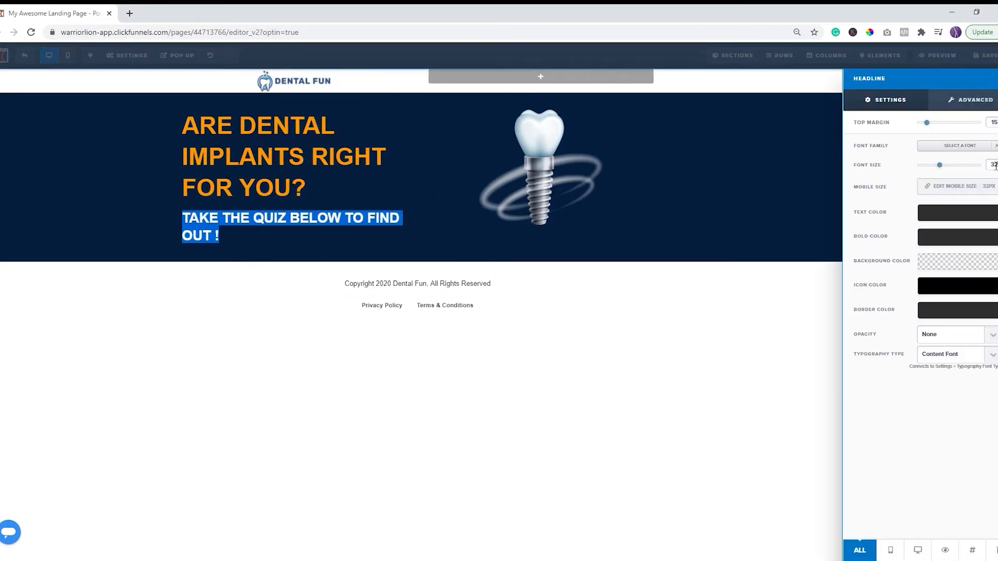
click(967, 225)
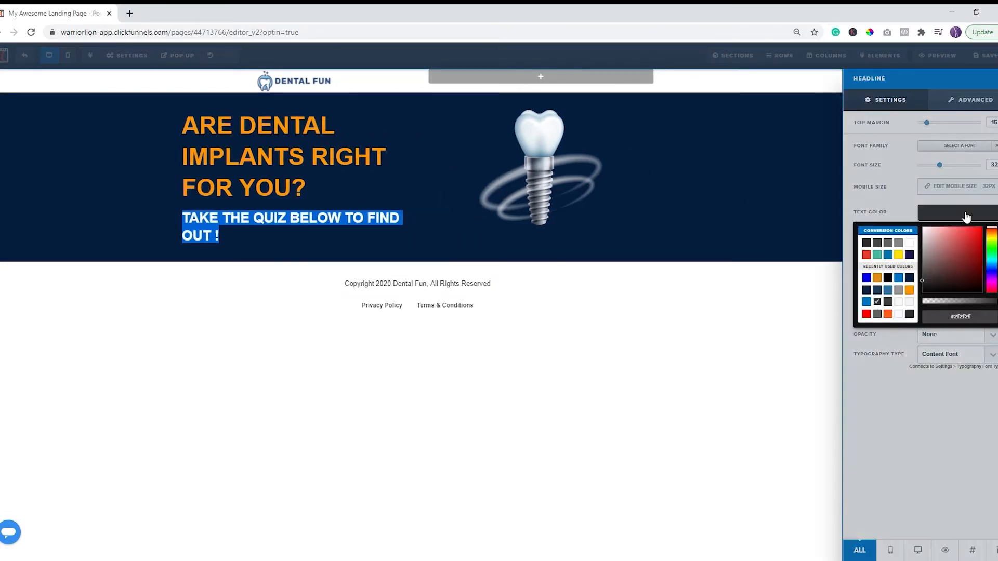
click(909, 243)
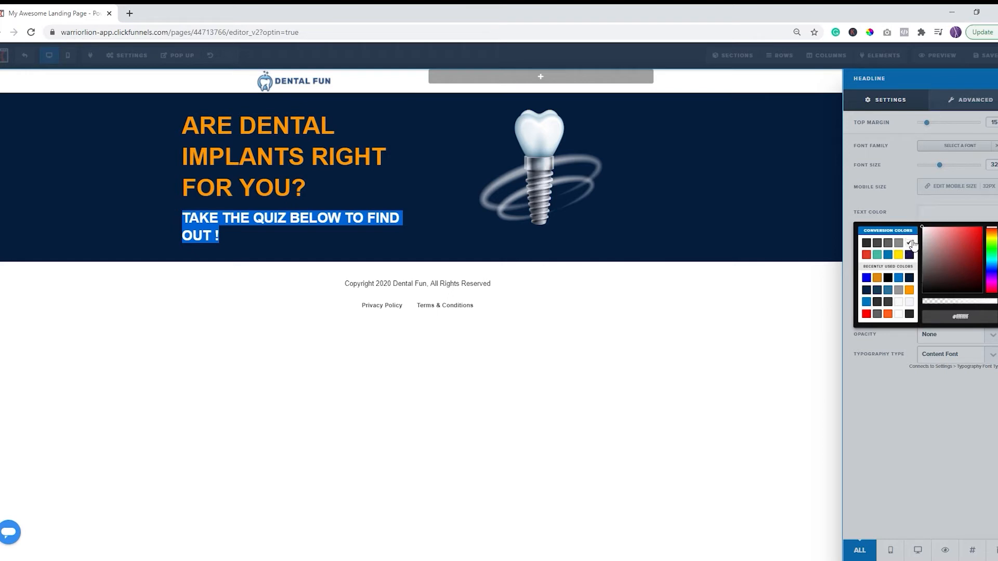
click(748, 353)
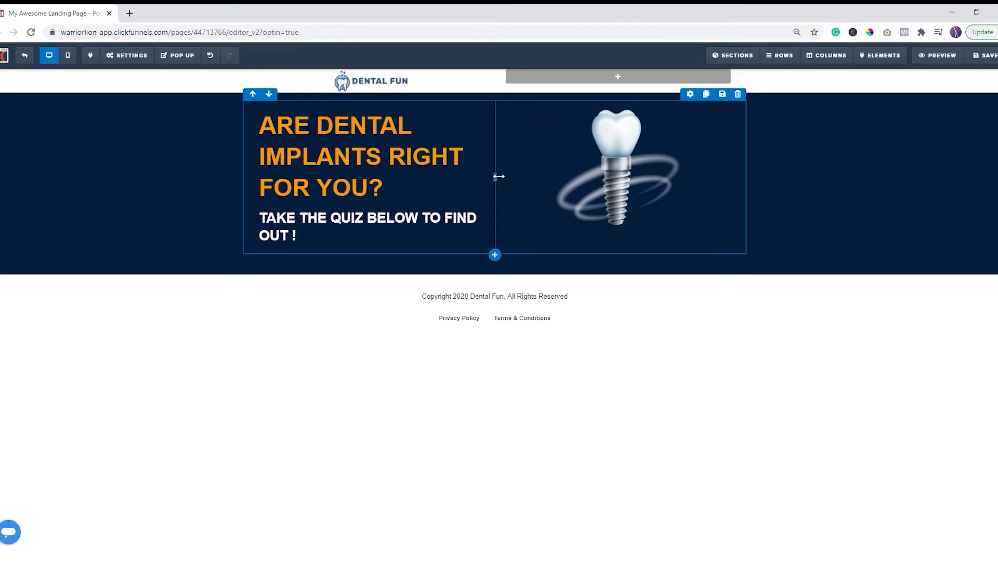
Widen the hero row's left column so the quiz prompt fits on one line, and save the page
drag(499, 177, 578, 167)
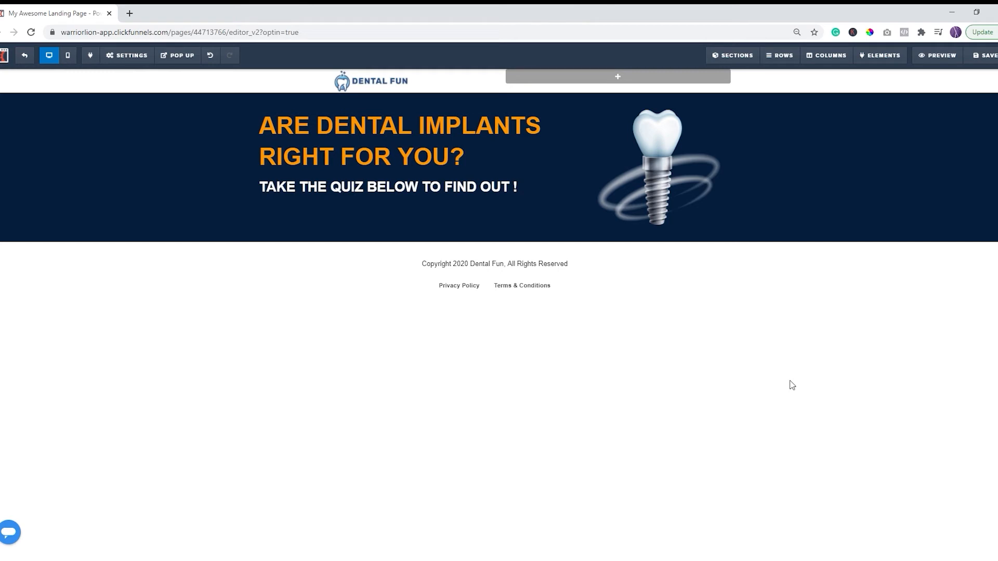
click(984, 56)
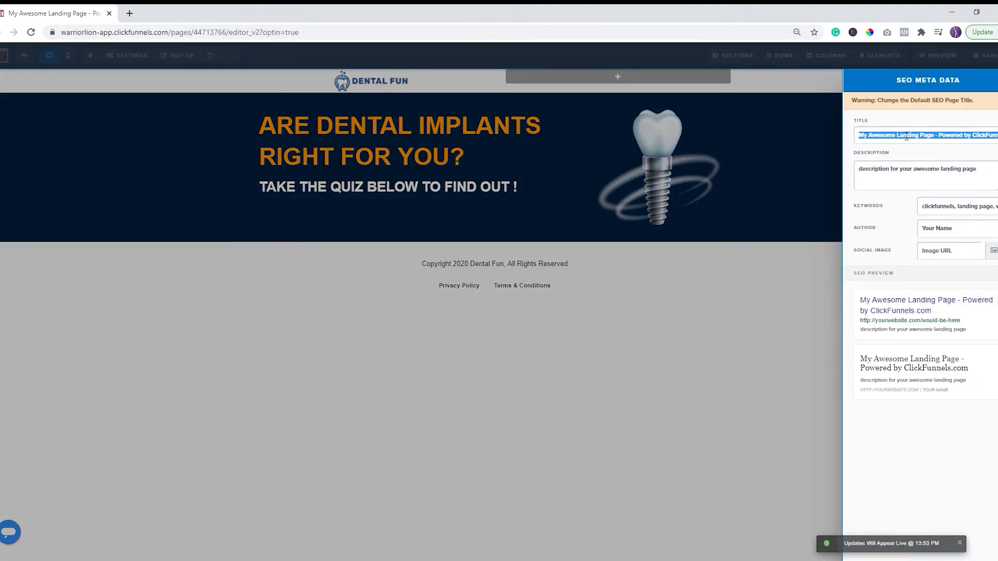
Change the page's SEO title to "Dental Implant Quiz" and save the page again
triple_click(901, 138)
text(Dent)
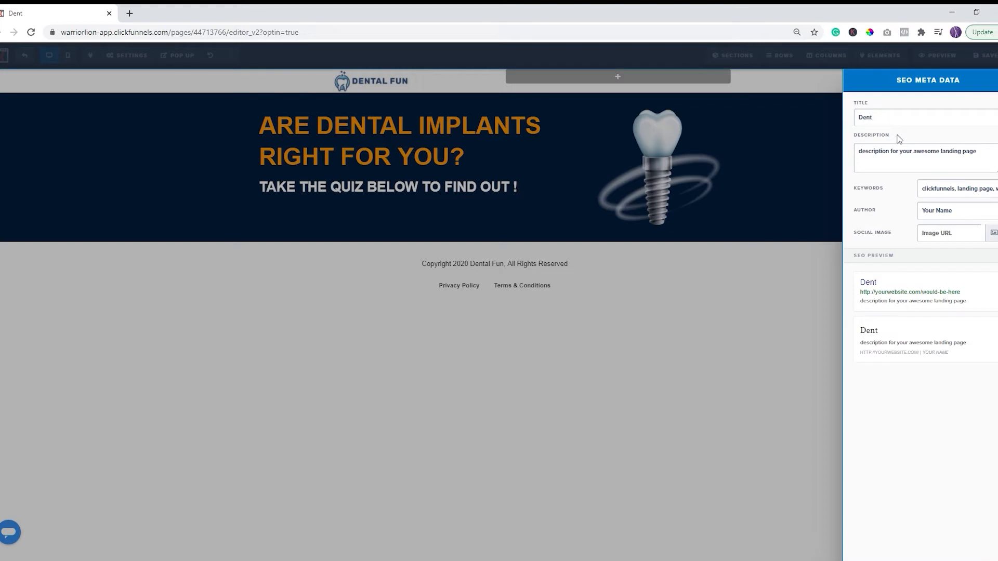
text(al Implant Quiz)
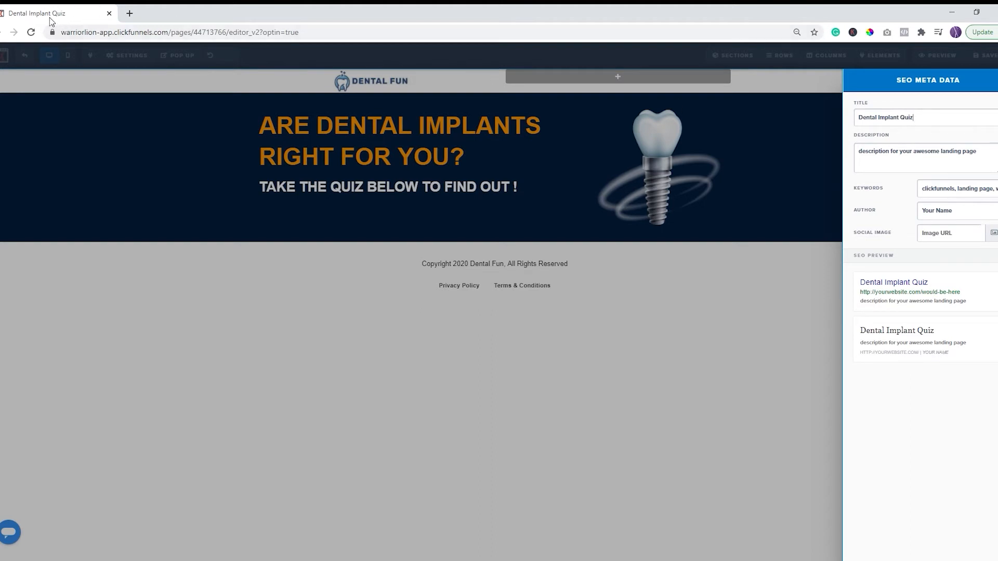
click(730, 331)
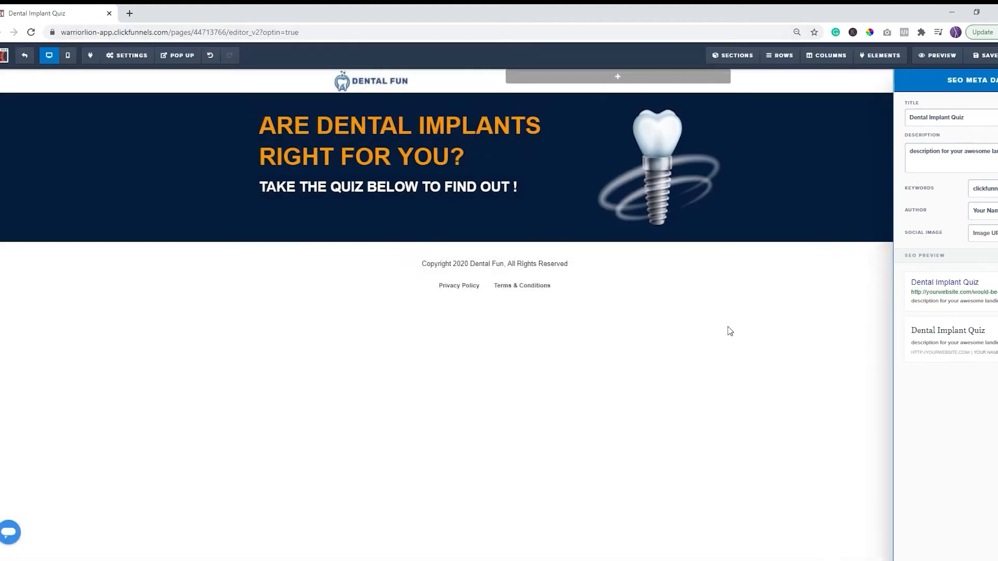
click(982, 55)
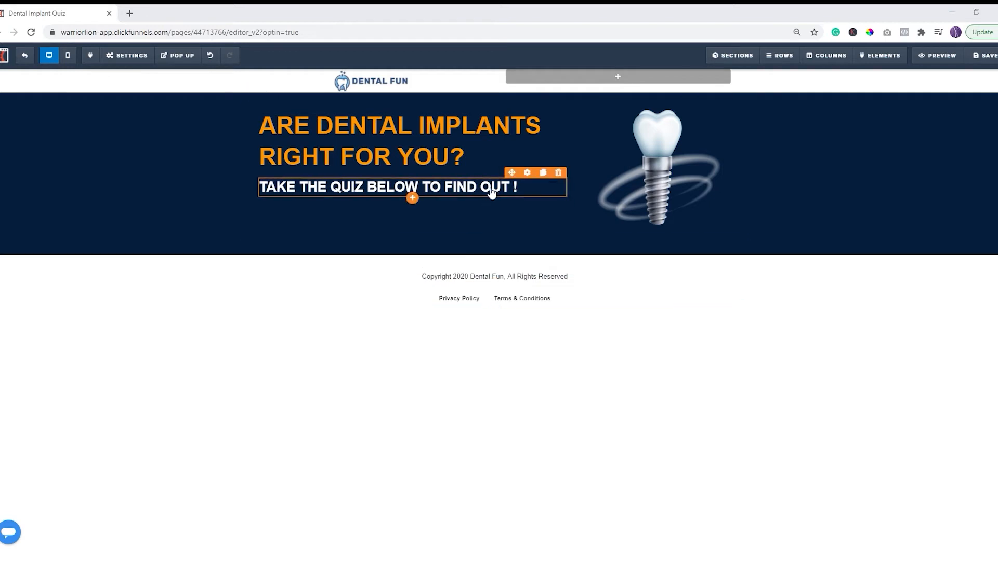
Insert a full-width section between the hero section and the footer, and give it a one-column row
click(494, 257)
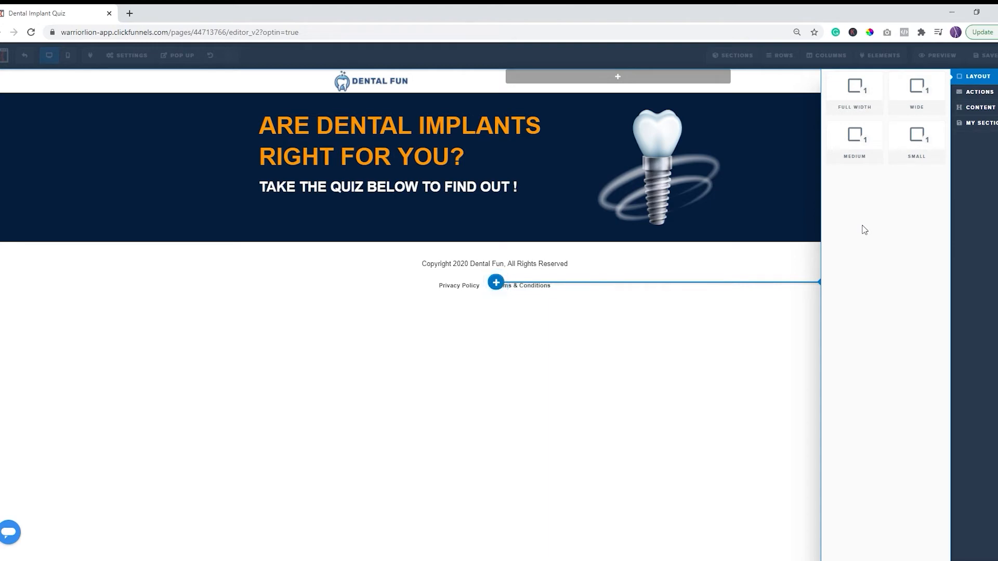
click(866, 91)
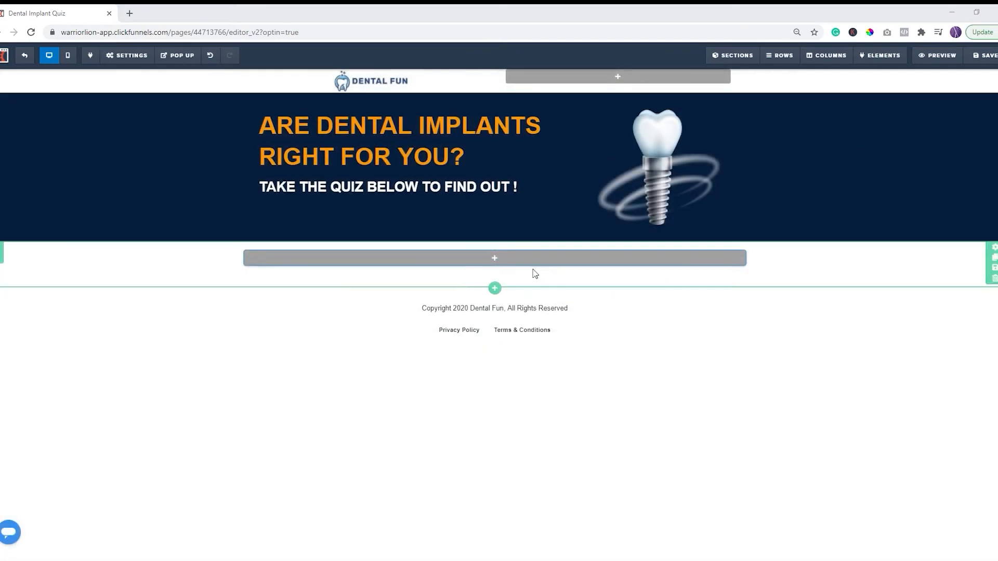
click(501, 260)
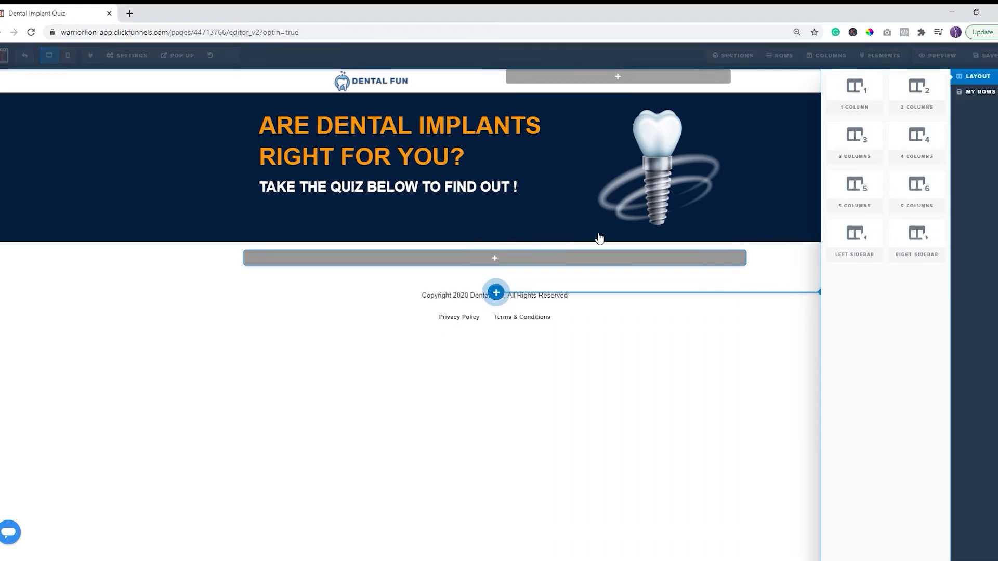
click(855, 93)
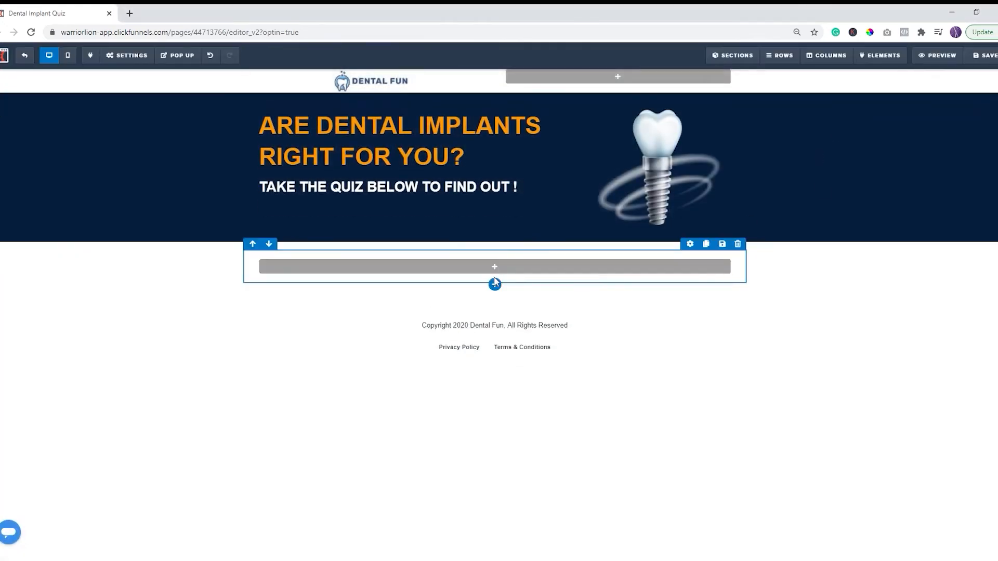
Add a survey element to the new one-column row below the hero section
click(503, 267)
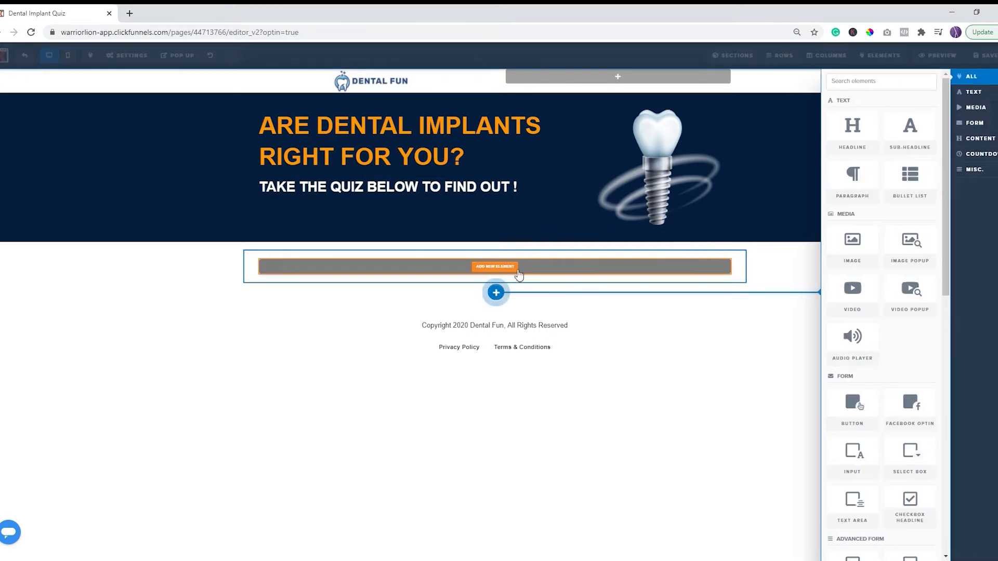
scroll(910, 333, down, 8)
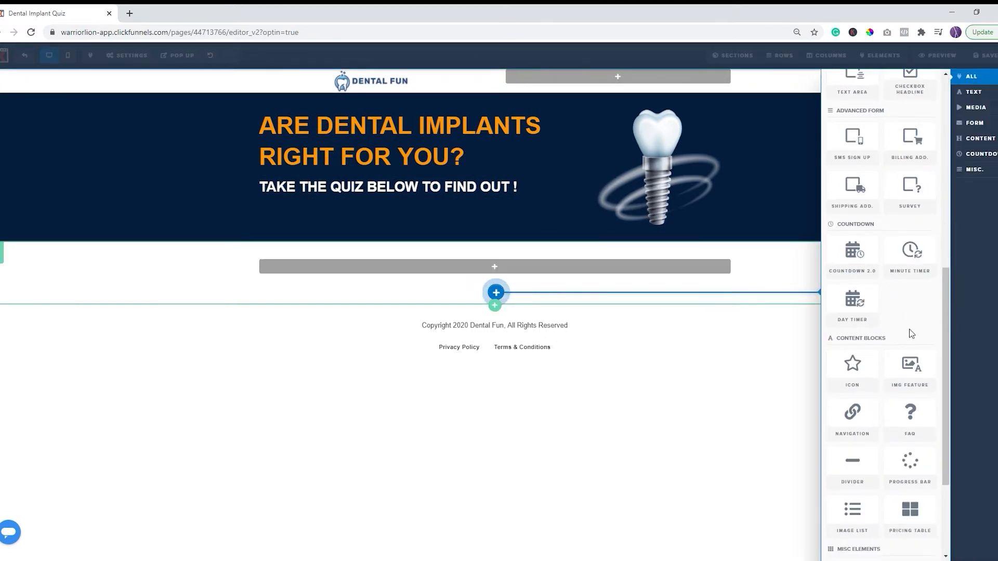
scroll(911, 333, down, 5)
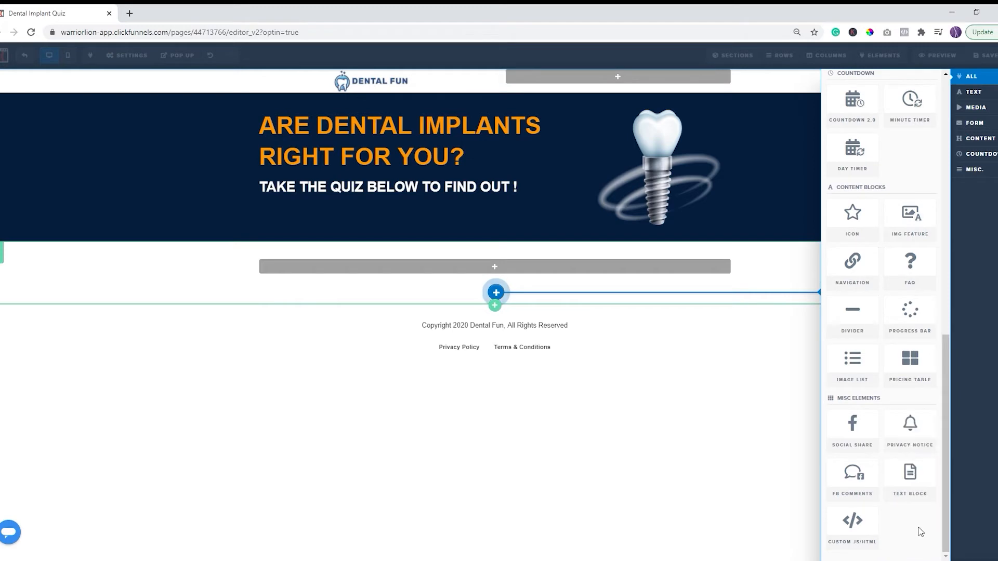
scroll(915, 520, up, 6)
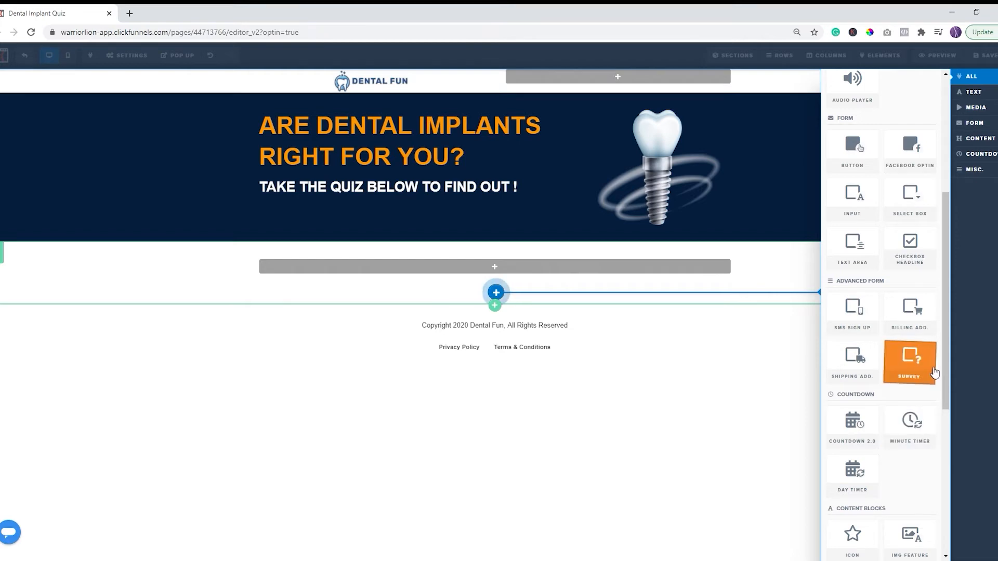
click(905, 356)
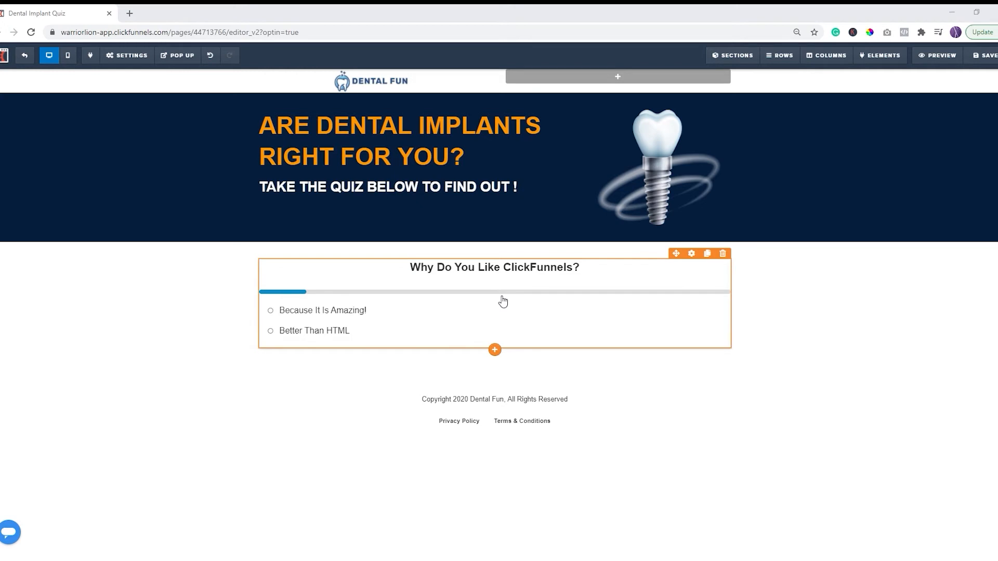
Replace the survey's first question with "1. What Is The Biggest Problem That You're Having With Your Teeth?"
click(694, 255)
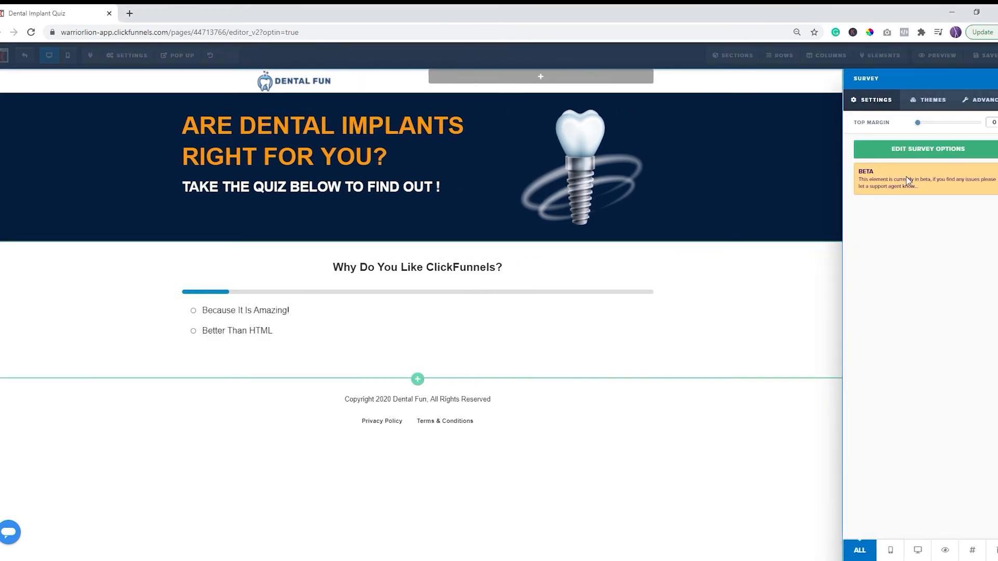
click(945, 151)
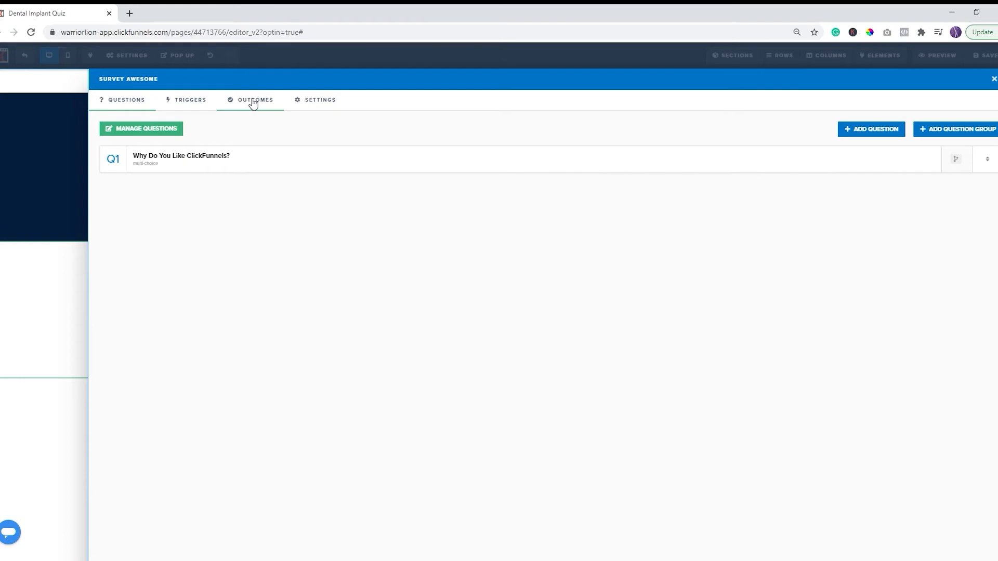
click(199, 157)
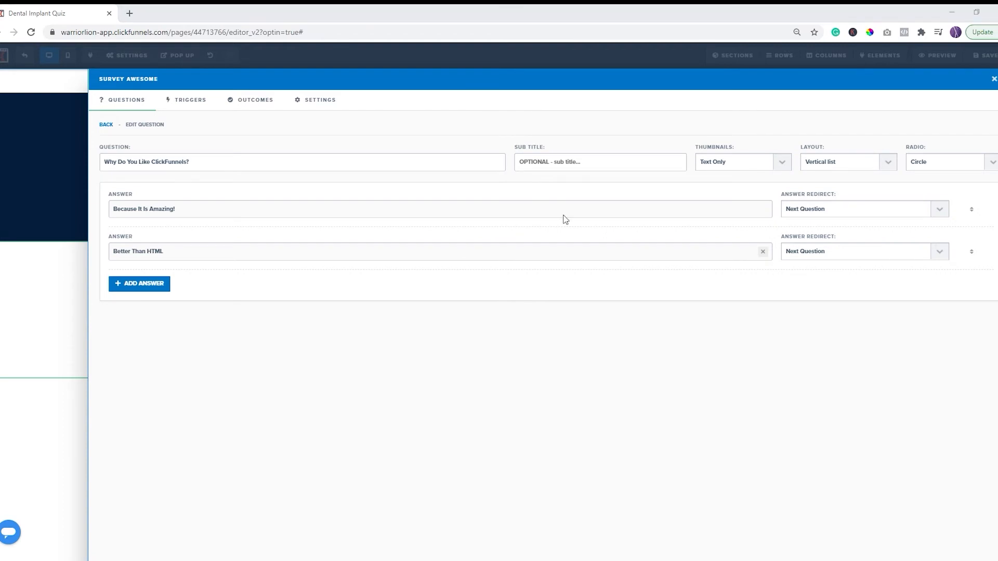
click(265, 163)
key(ctrl+a)
text(1. What Is The Biggest Problem That You're Having With Your Teeth?)
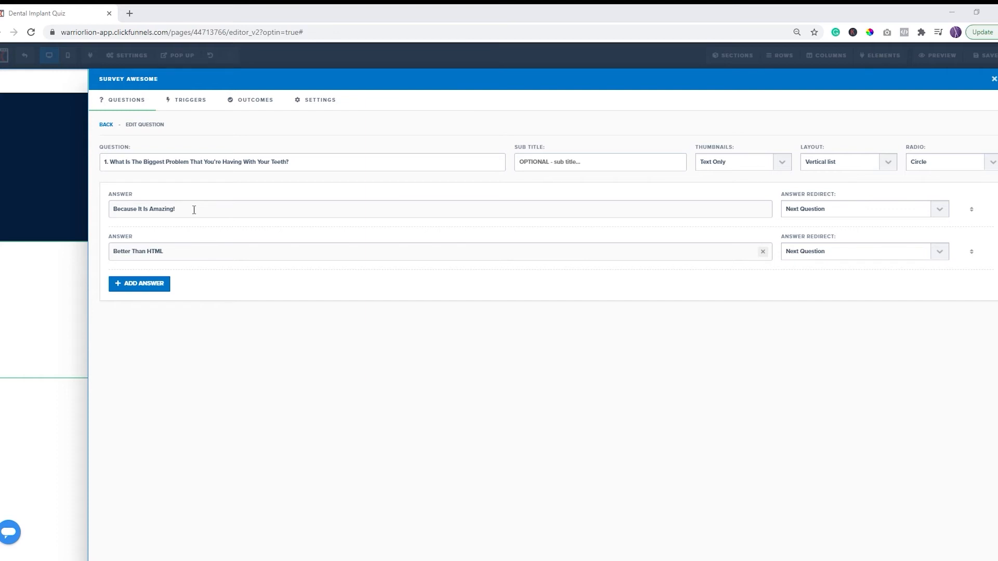
Replace the first question's two placeholder answers with "I'm missing 1-2 teeth" and "I'm missing more than 2 teeth"
triple_click(193, 209)
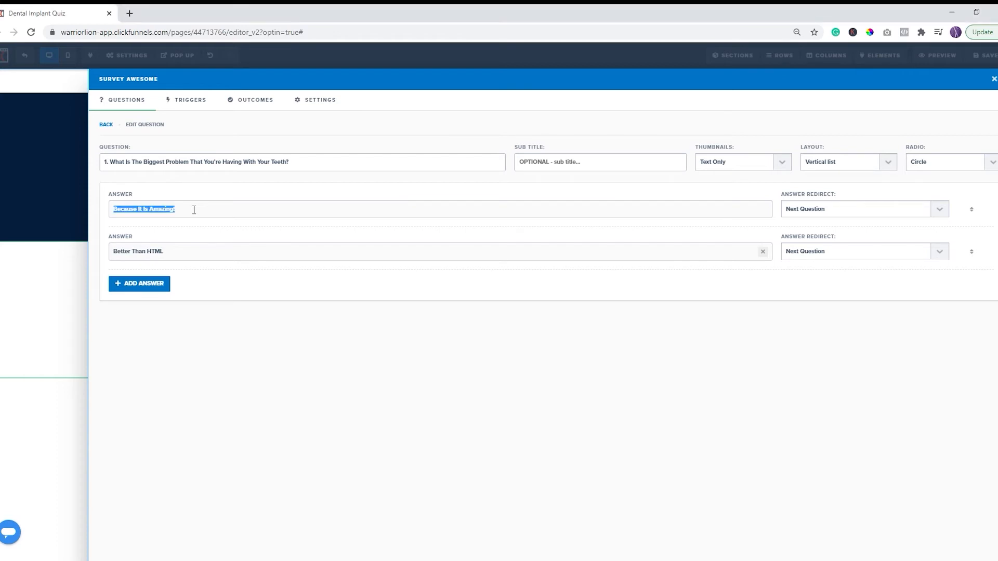
text(I'm missing 1-2 teeth)
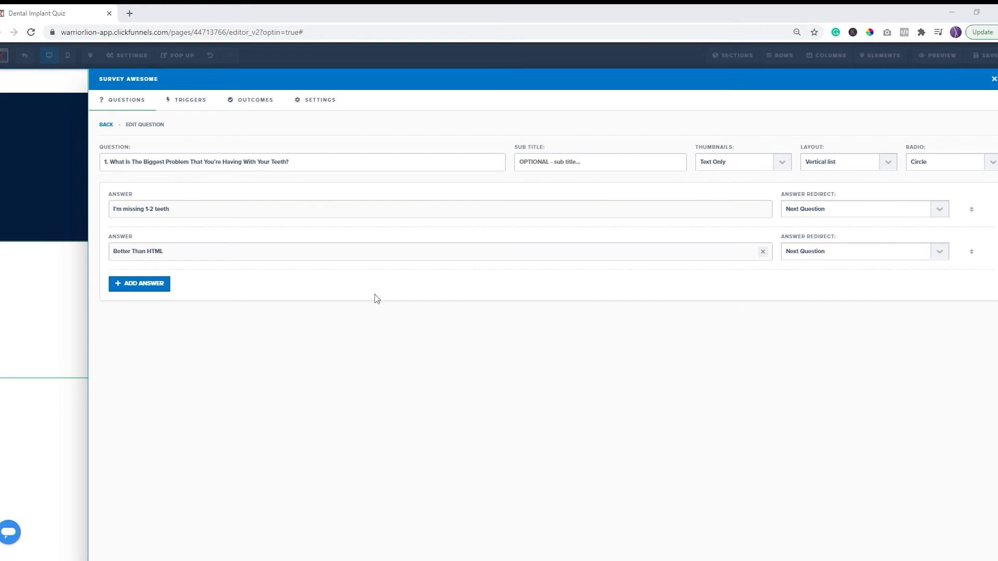
triple_click(198, 254)
text(I'm missing more than 2 teeth)
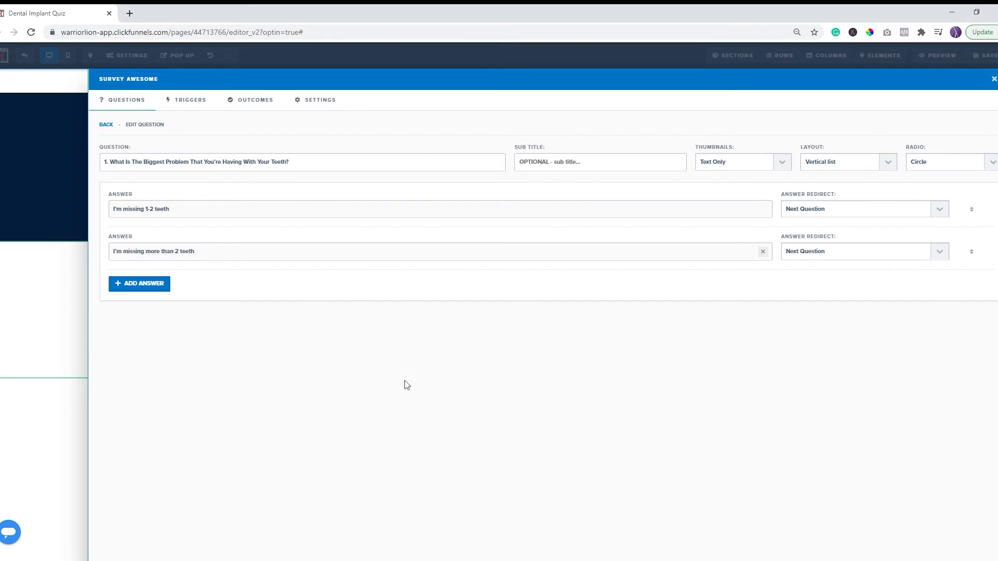
Add two more answers to the first question: "I want to get rid of my denture" and "I need to have 1 or multiple teeth removed"
click(150, 287)
click(147, 327)
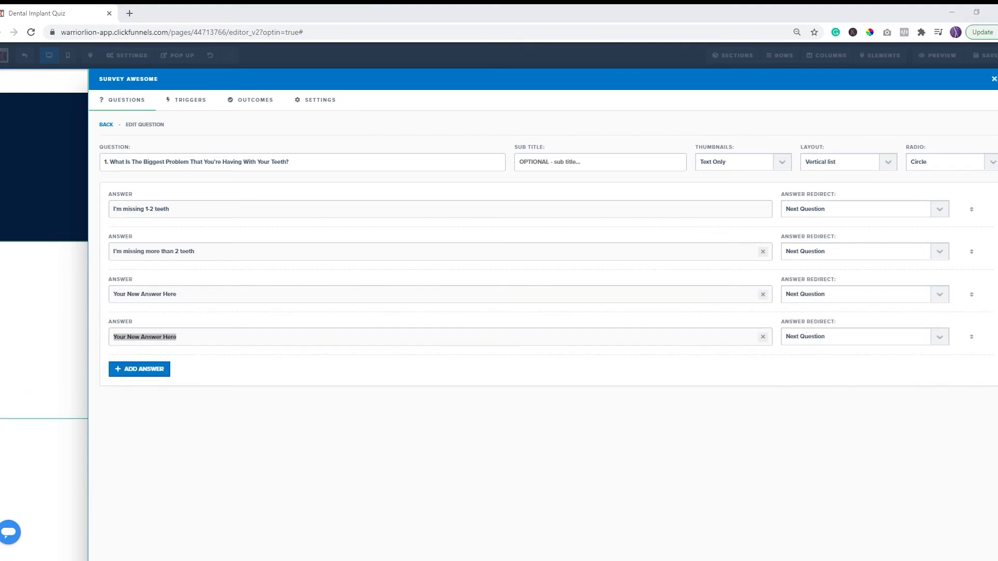
triple_click(179, 294)
text(I want to get rid of my denture)
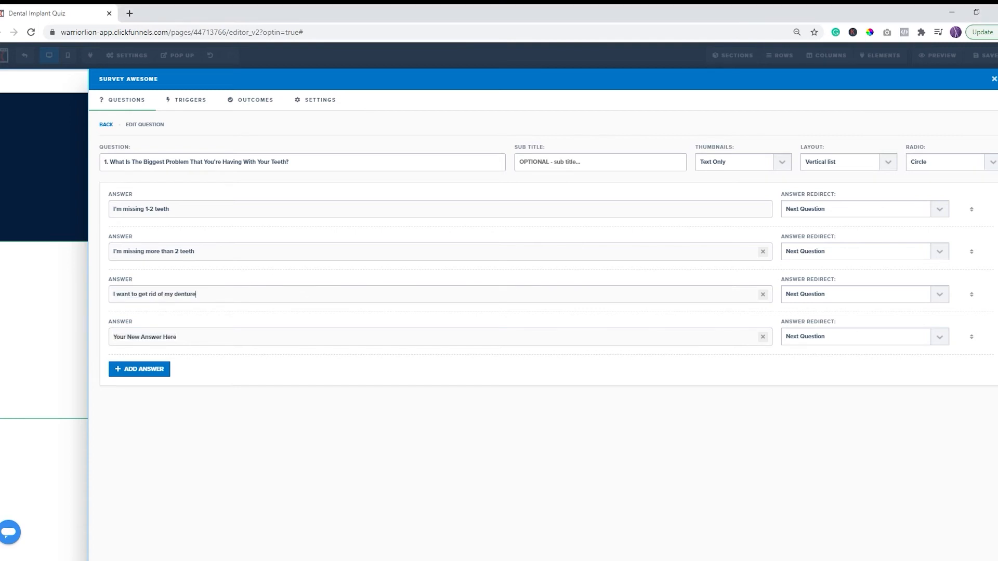
triple_click(181, 337)
text(I need to have 1 or multiple teeth removed)
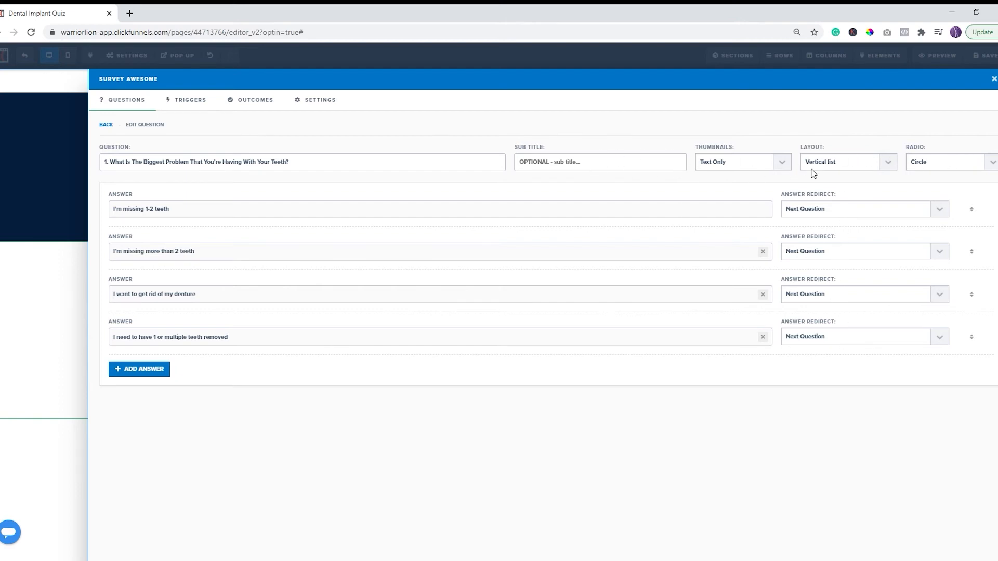
click(107, 125)
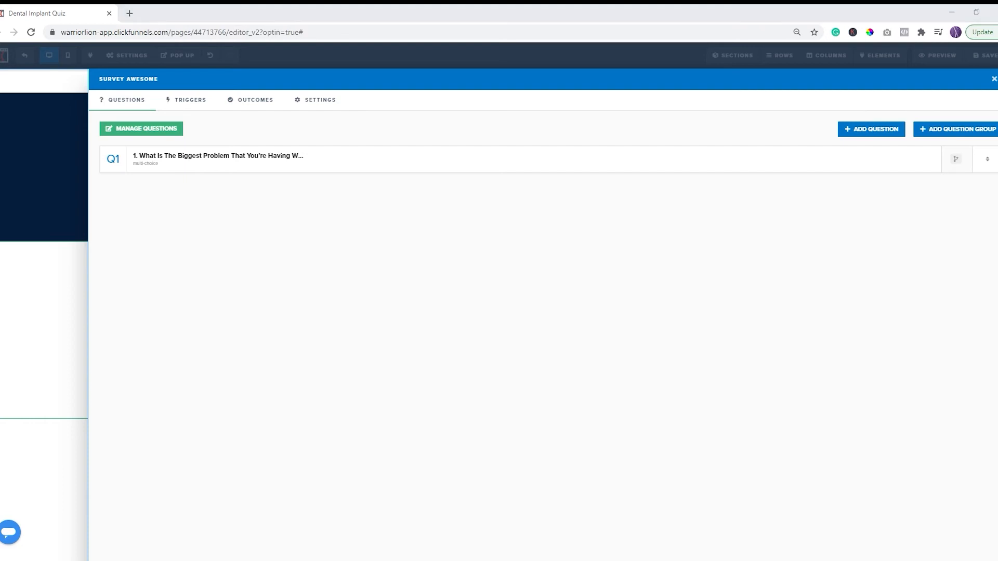
Add a second multiple-choice question to the survey: "2. What Is Holding You Back from Fixing The Problem?"
click(875, 133)
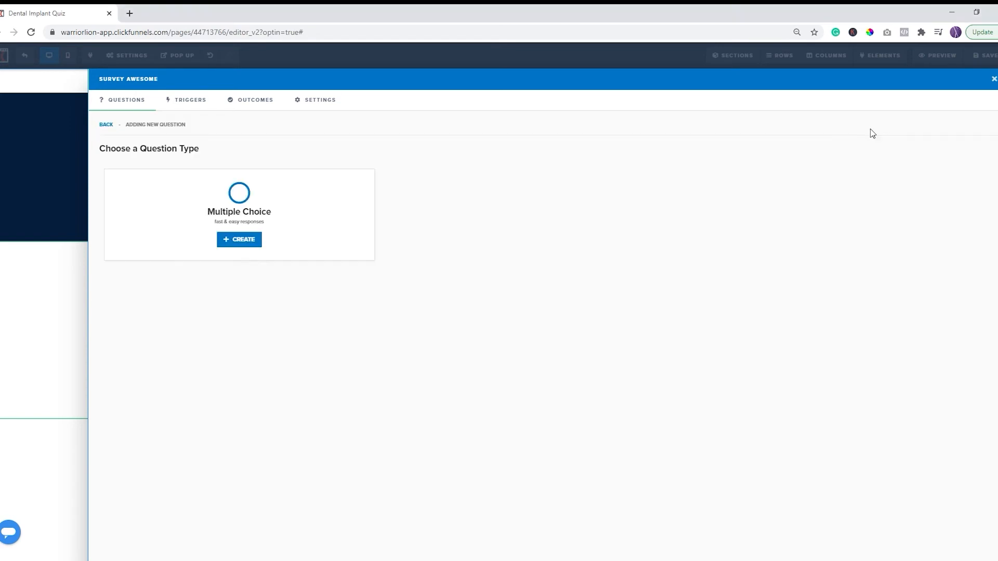
click(240, 245)
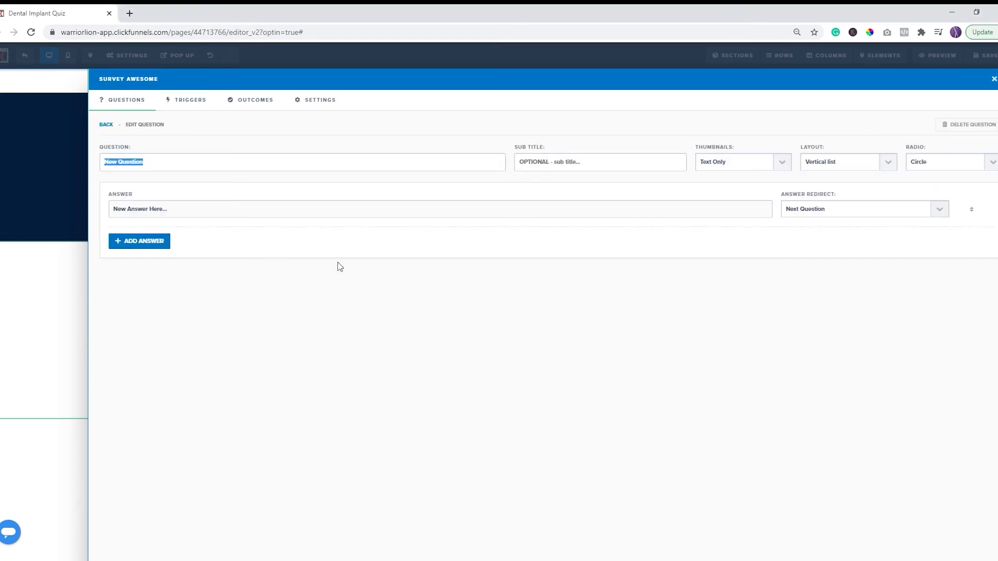
key(alt+Tab)
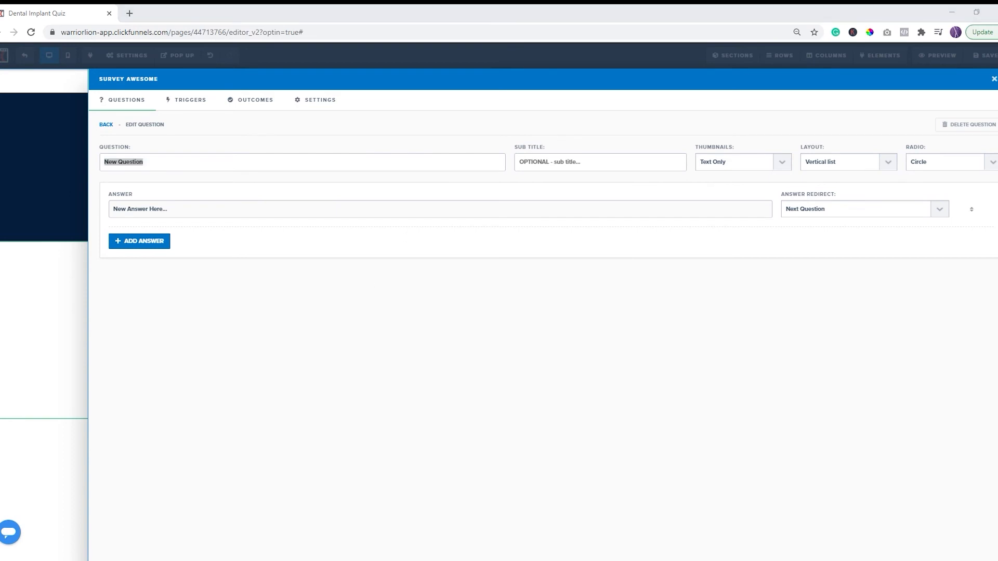
key(alt+Tab)
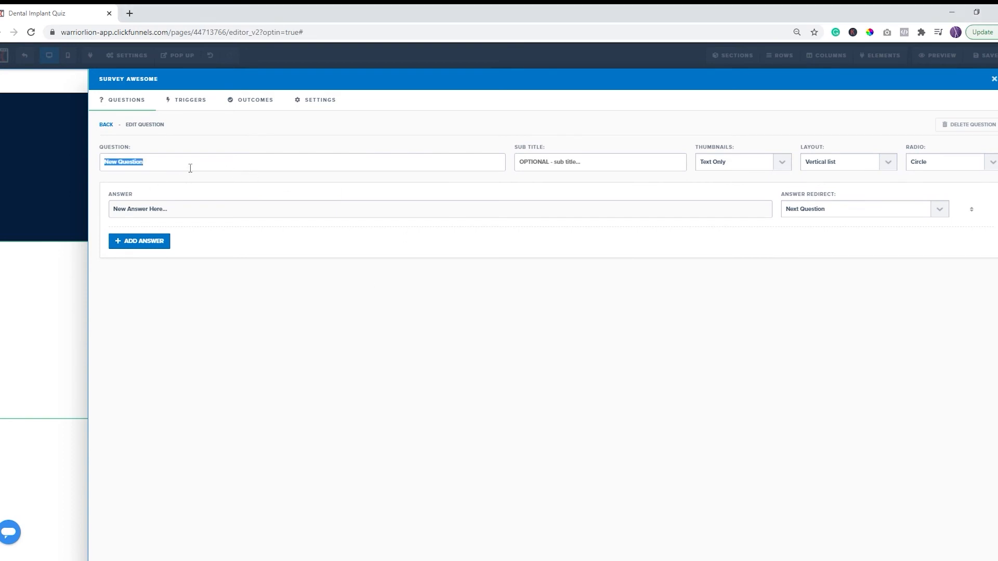
text(2. What Is Holding You Back from Fixing The Problem?)
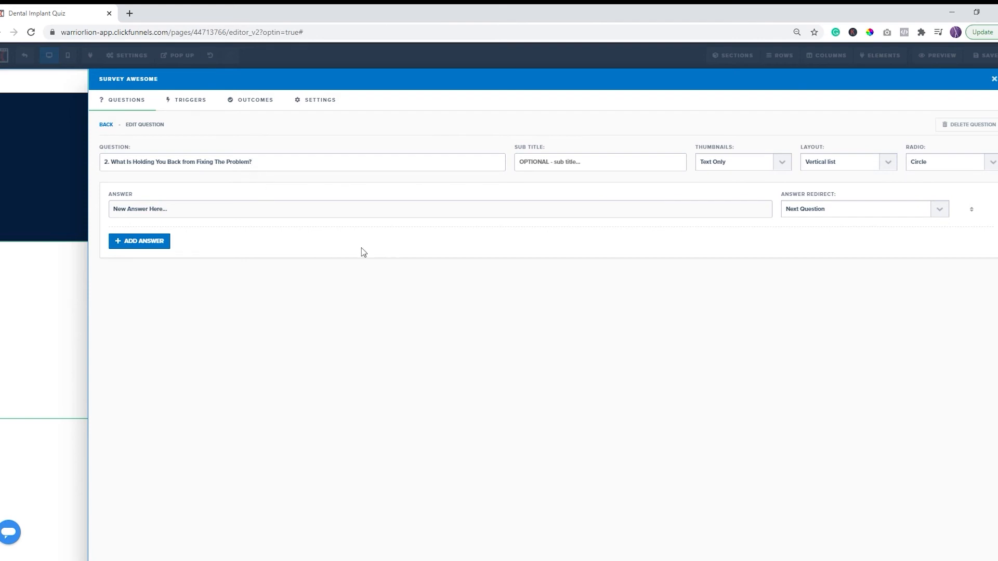
Give question 2 three answers: "I haven't found a dentist I trust", "I don't have the time" and "The solutions I found cost to much"
click(149, 244)
click(153, 290)
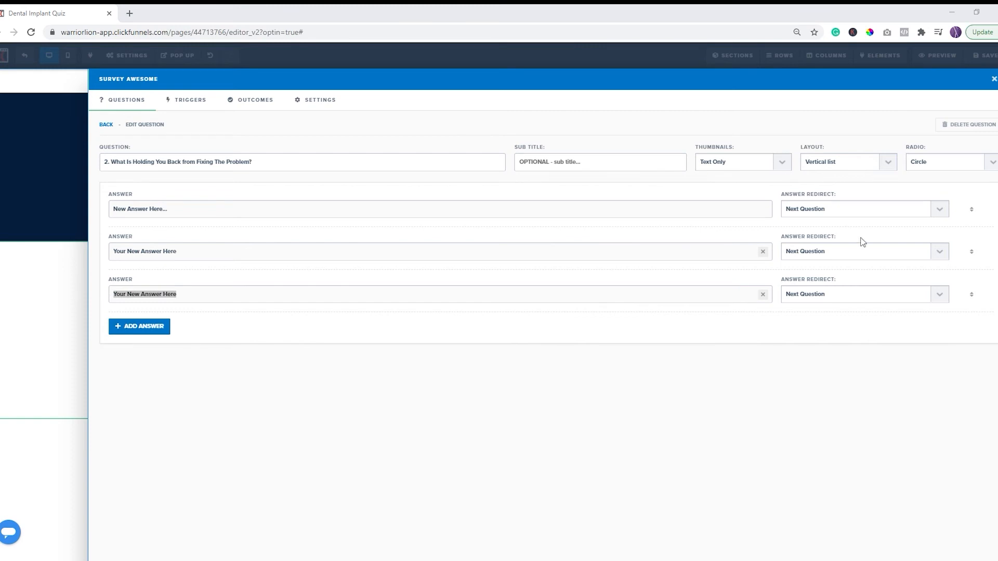
click(151, 208)
text(I haven't found a dentist I trust)
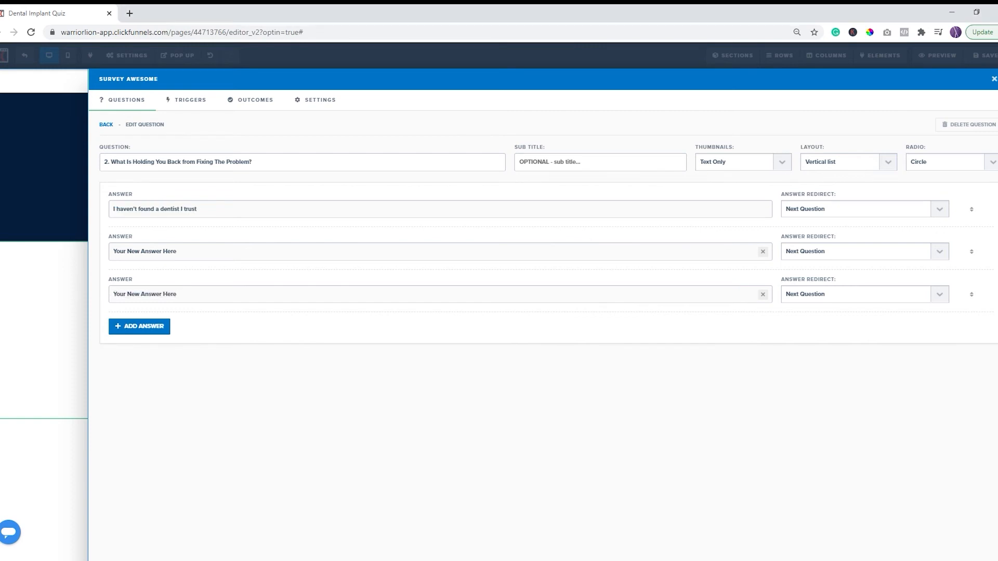
click(185, 253)
key(ctrl+a)
text(I don't have the time)
double_click(194, 289)
key(ctrl+a)
text(The solutions I found cost to much)
click(110, 126)
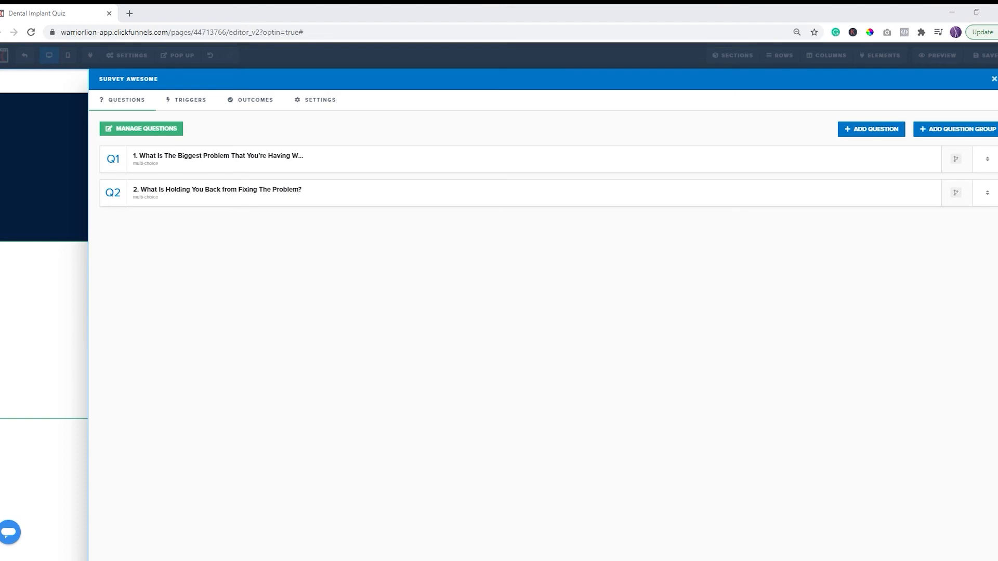
Add a third multiple-choice question: "3. What Would Be The Biggest Benefit If We Could Help You Fix This Problem?"
click(140, 129)
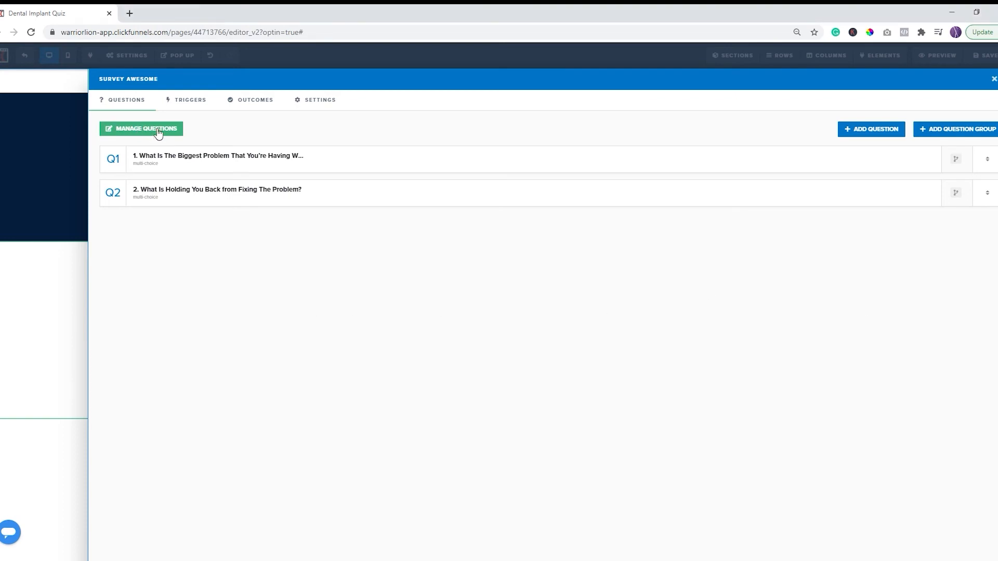
click(871, 131)
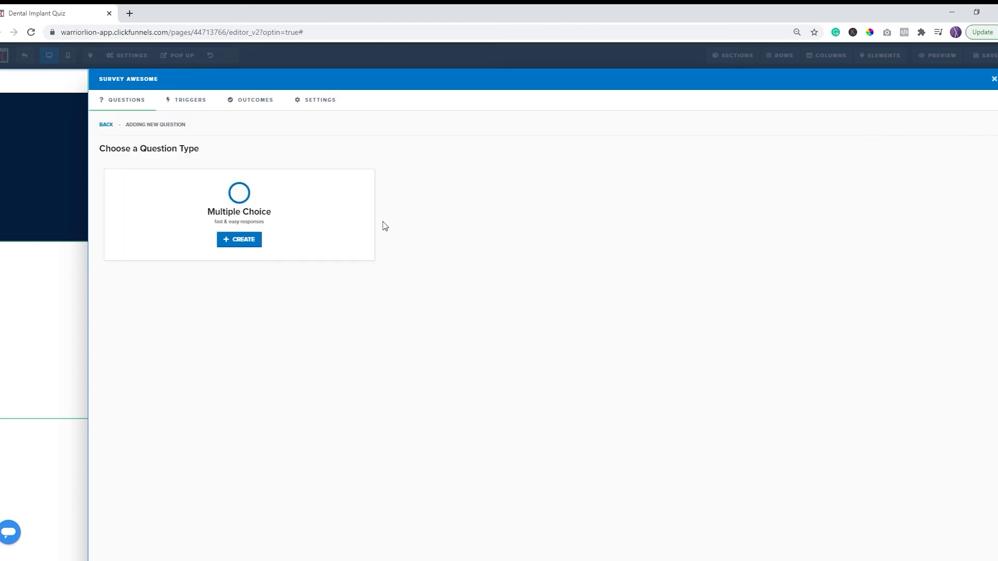
click(255, 244)
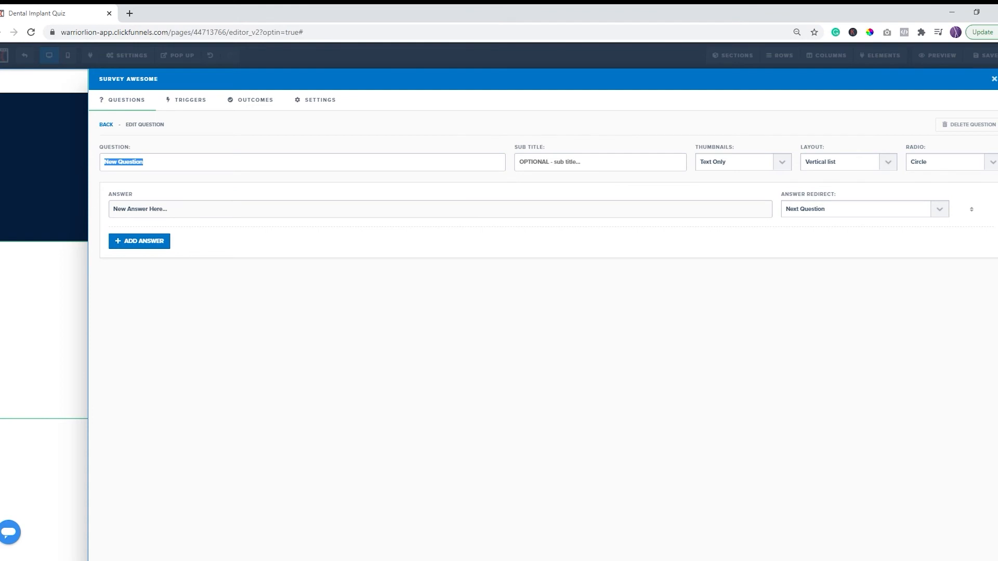
double_click(162, 167)
text(3. What Would Be The Biggest Benefit If We Could Help You Fix This Problem?)
key(ctrl+a)
text(3. What Would Be The Biggest Benefit If We Could Help You Fix This Problem?)
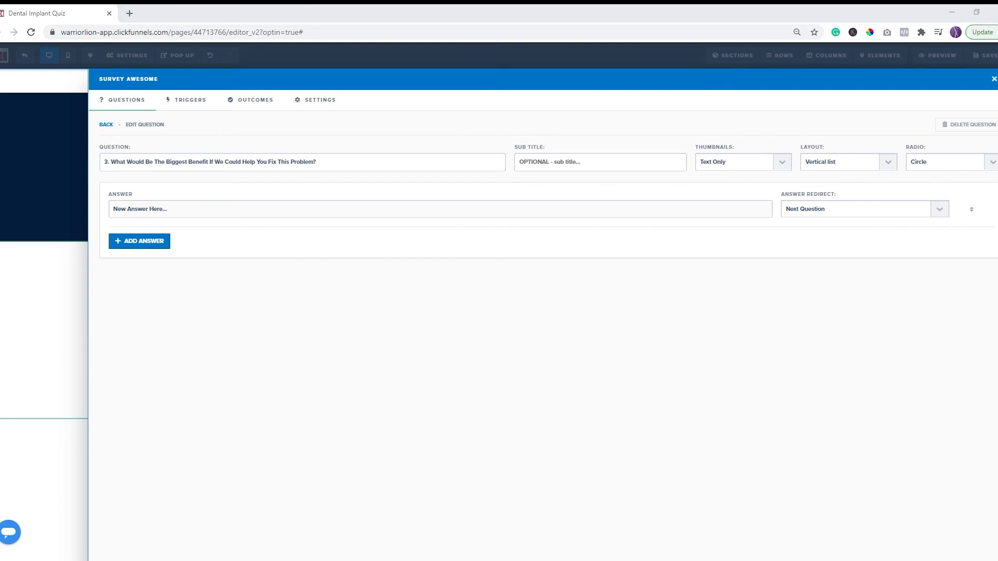
Give question 3 three answers: "I could smile with confidence again", "I could eat normally again" and "My teeth wouldn't hurt anymore"
click(158, 241)
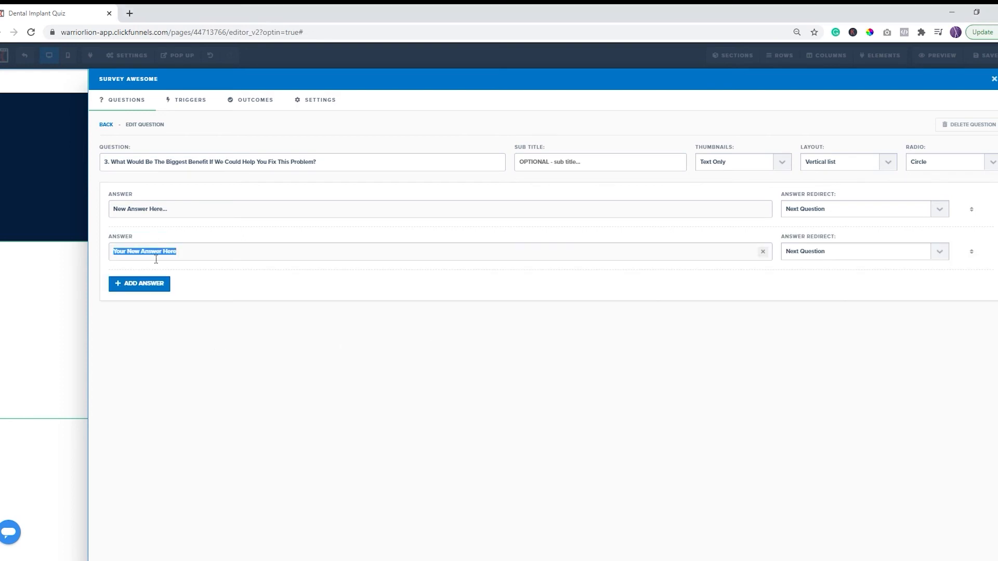
click(149, 289)
triple_click(177, 205)
text(I could smile with confidence again)
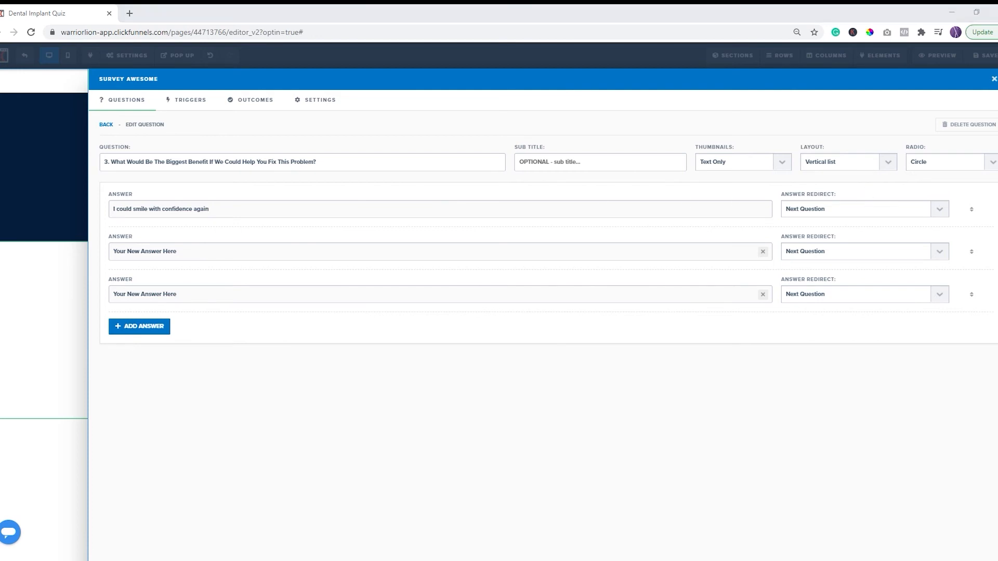
drag(181, 255, 112, 253)
text(I could eat normally again)
drag(177, 294, 113, 294)
text(My teeth wouldn't hurt anymore)
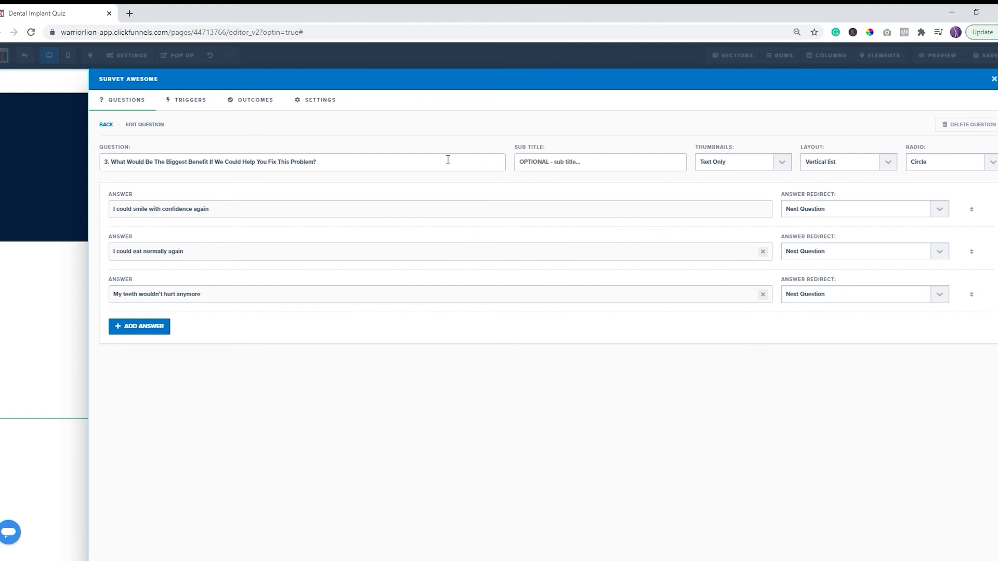
click(106, 125)
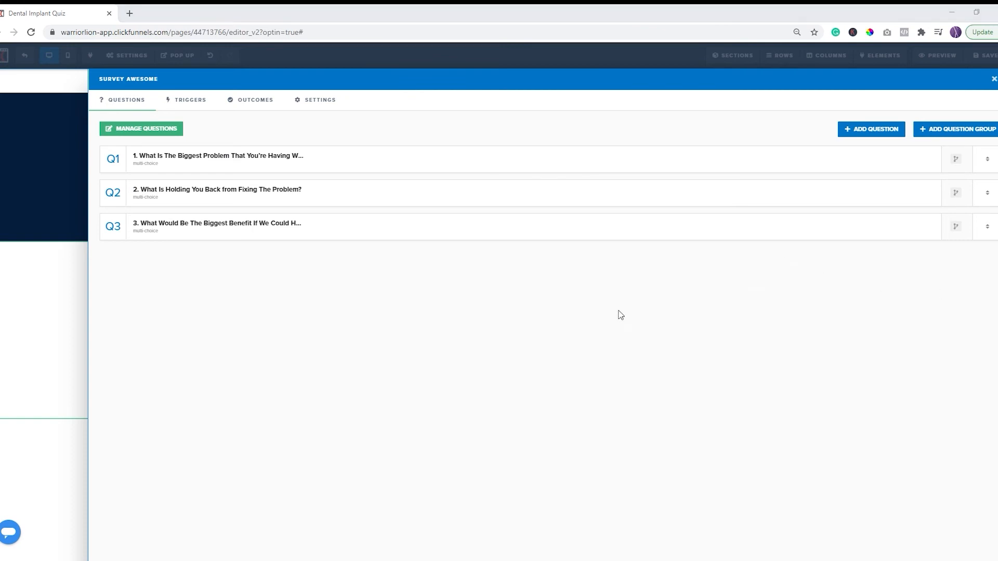
Add a fourth multiple-choice question: "4. If You Could Fit Implants Into Your Budget, Are You Ready To Start Right Away?"
click(872, 134)
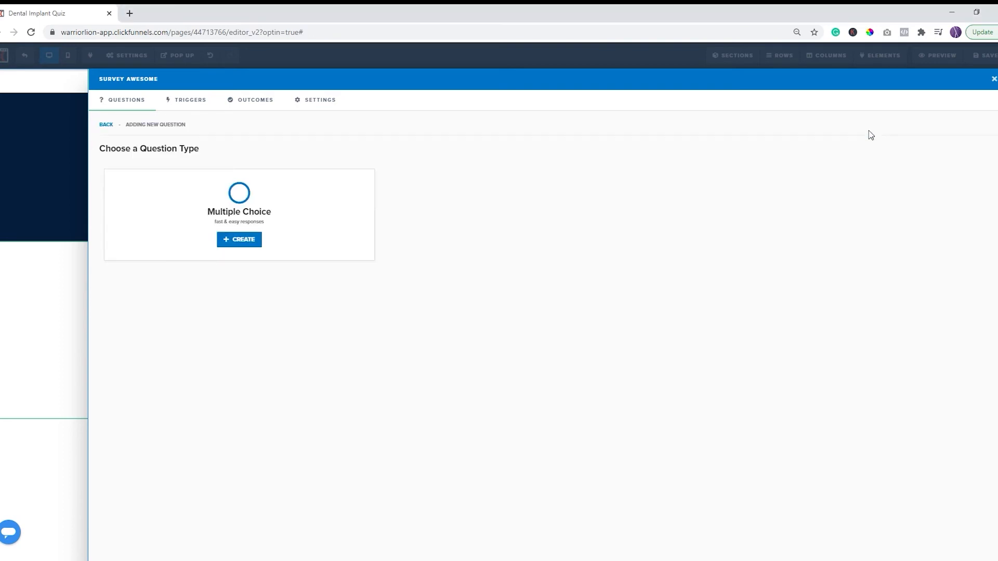
click(243, 240)
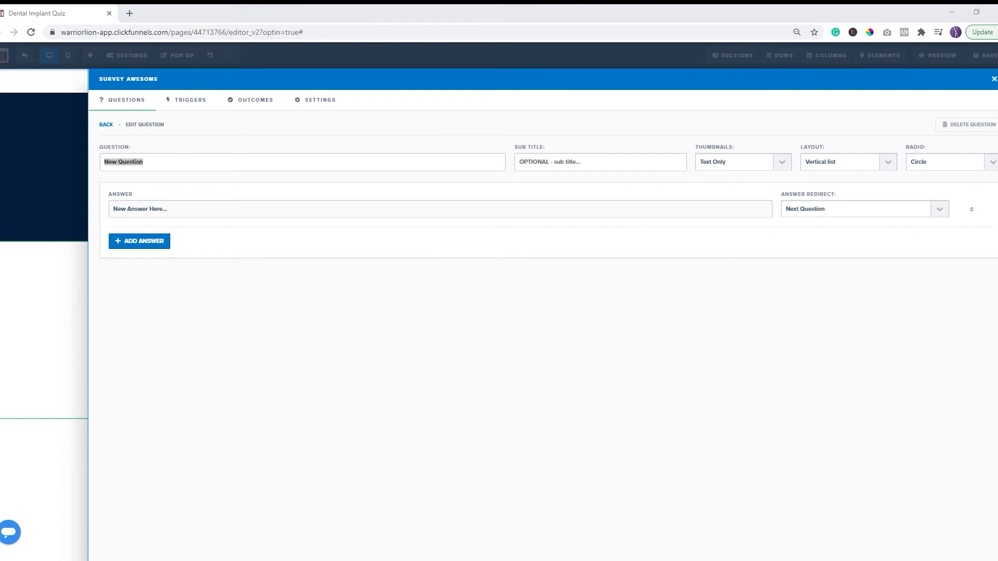
click(652, 336)
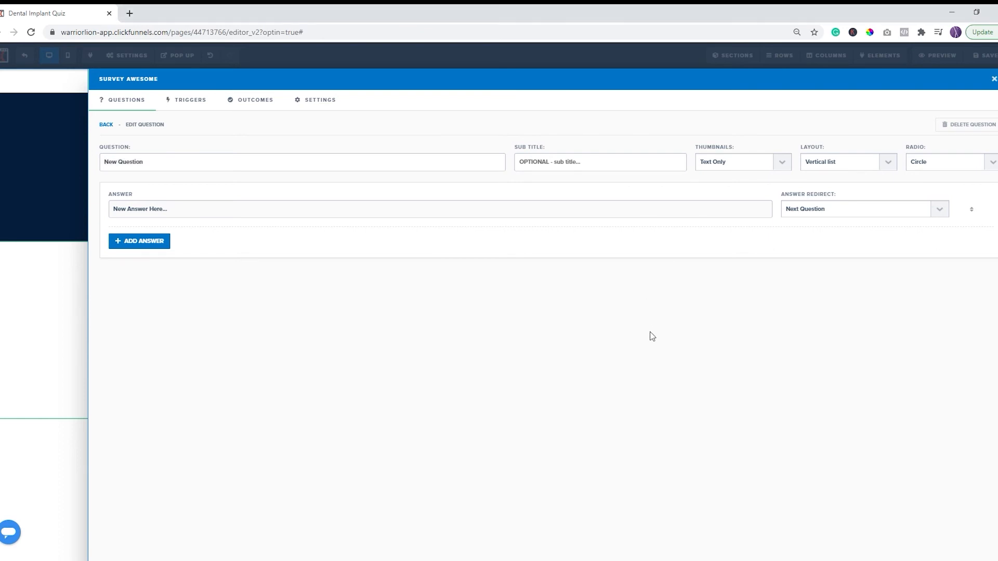
double_click(292, 169)
triple_click(292, 170)
text(4. If You Could Fit Implants Into Your Budget, Are You Ready To Start Right Away?)
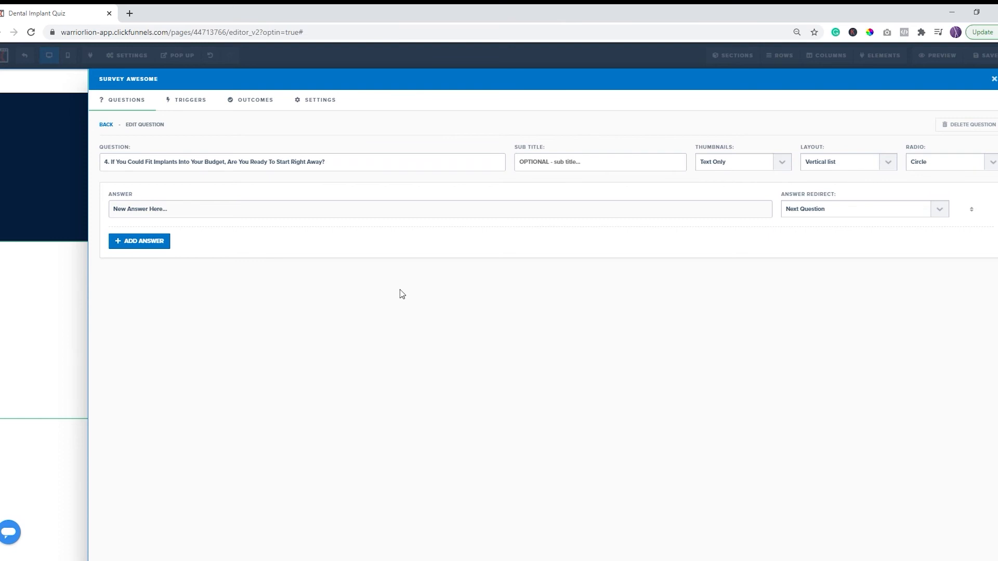
Give question 4 the two answers "Yes" and "No"
click(136, 242)
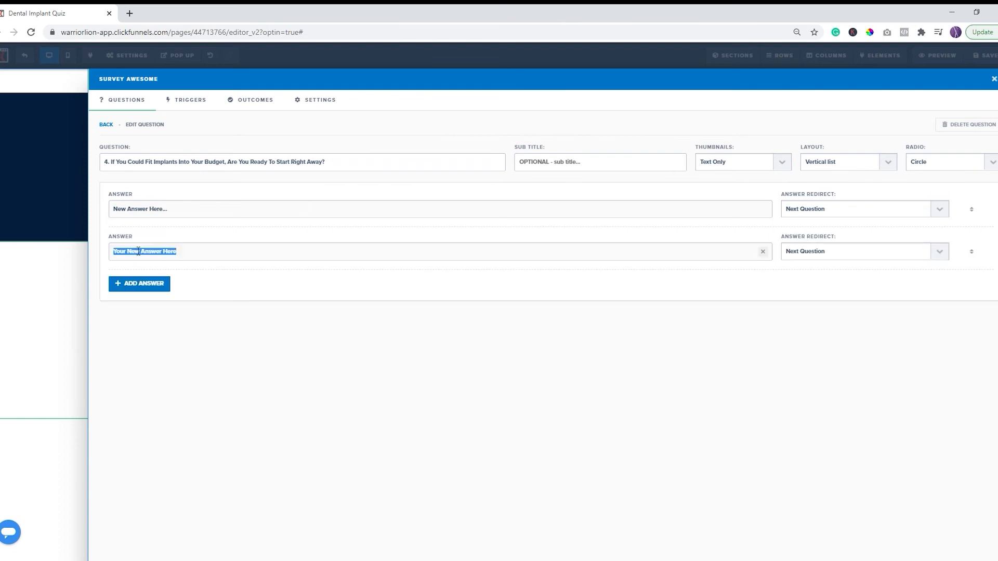
triple_click(269, 214)
text(Yes)
triple_click(214, 252)
text(No)
Set the answer redirect of both the Yes and No answers of question 4 to End Survey
click(935, 209)
click(833, 235)
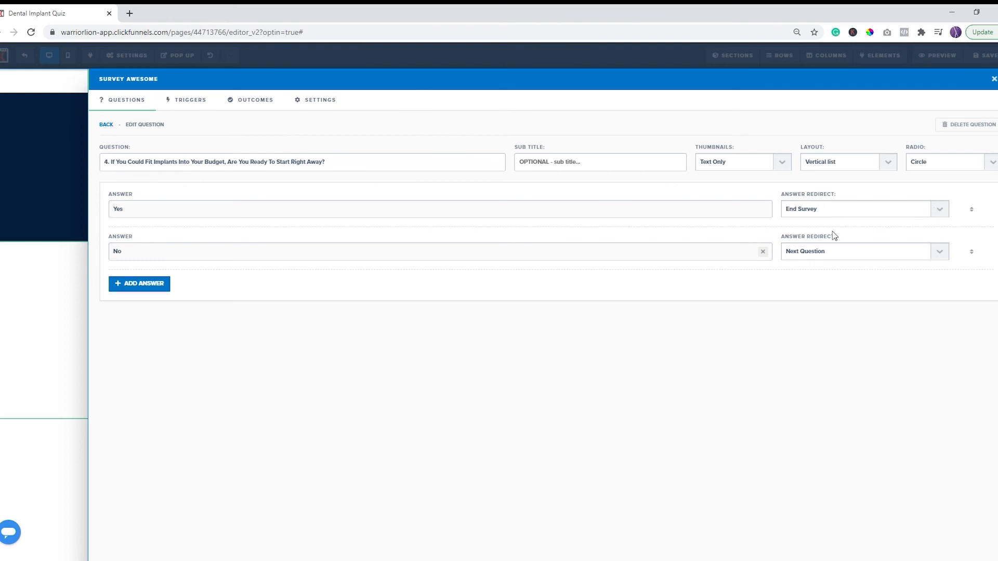
click(939, 249)
click(816, 275)
click(109, 126)
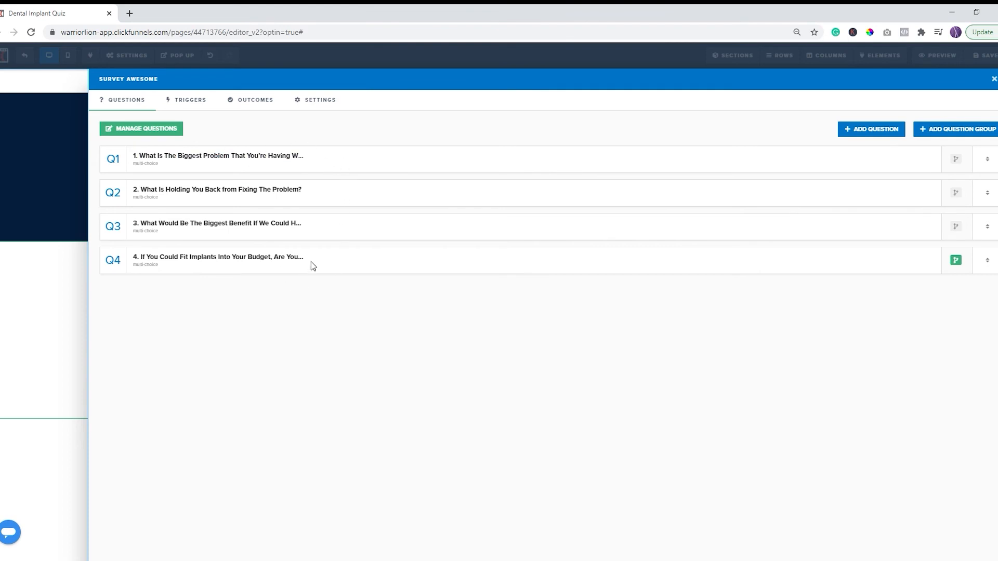
Open the survey's default outcome action and examine its page action, custom redirect and loading text settings
click(249, 103)
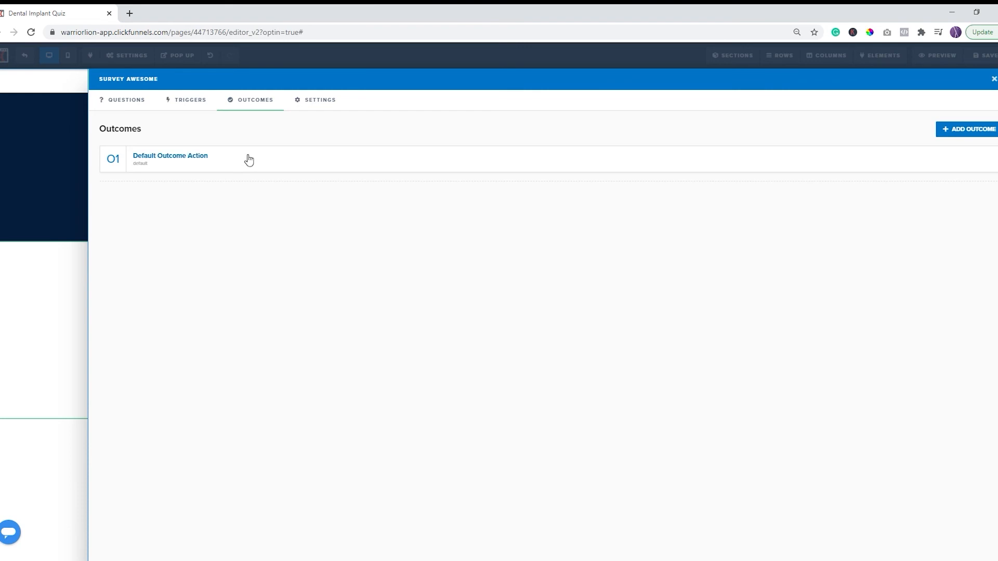
click(202, 158)
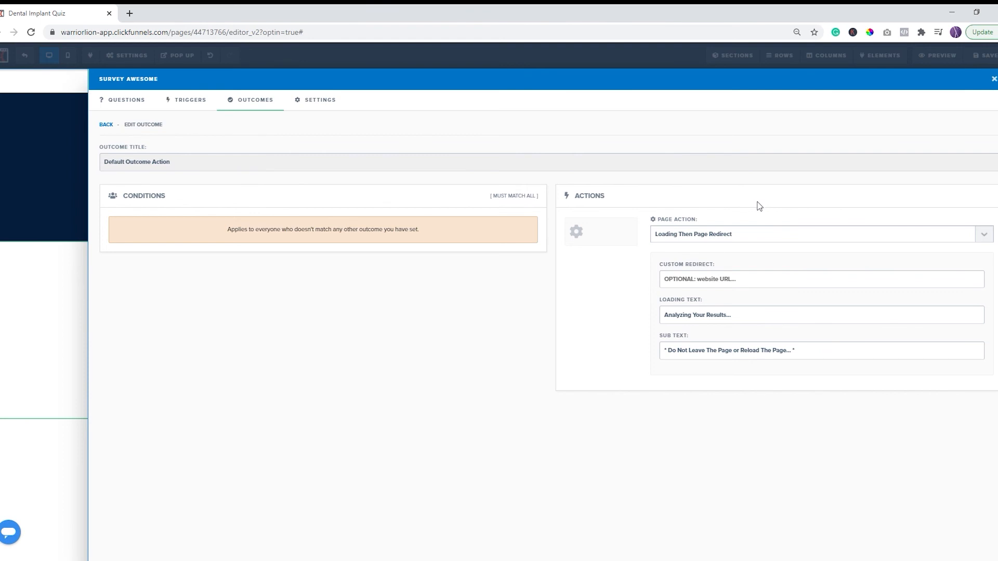
click(737, 286)
Save the page with the completed four-question survey and open its preview
click(993, 79)
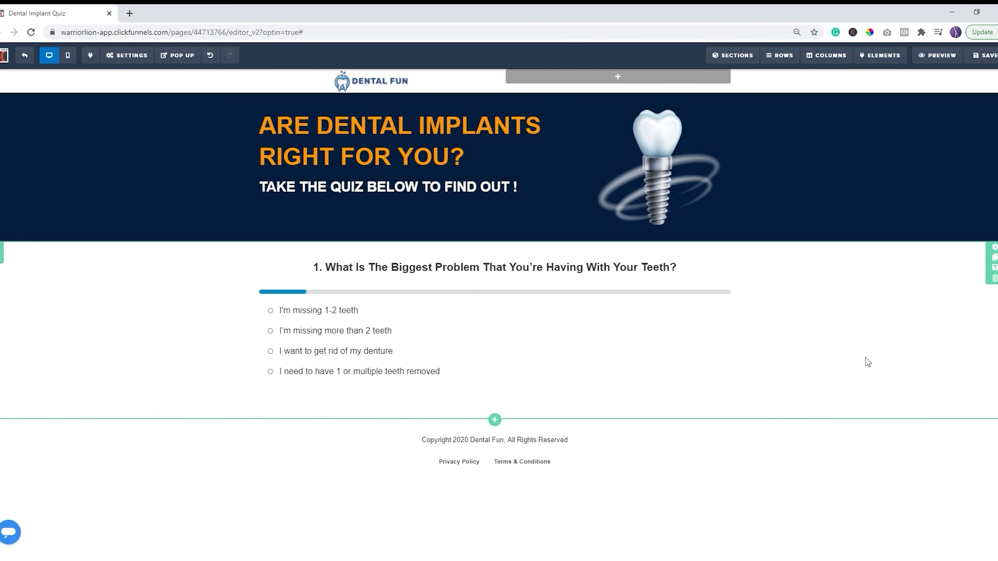
click(984, 55)
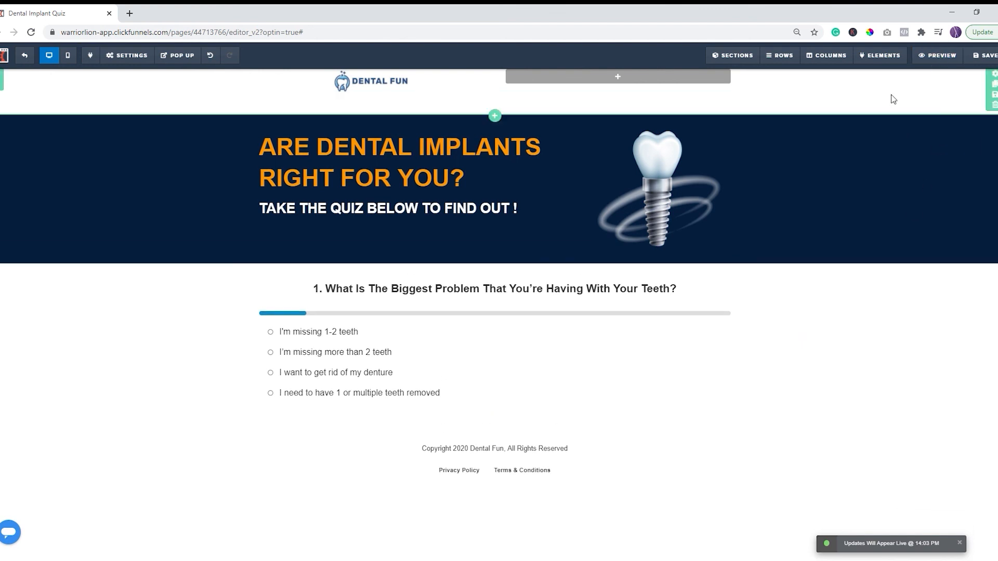
click(942, 61)
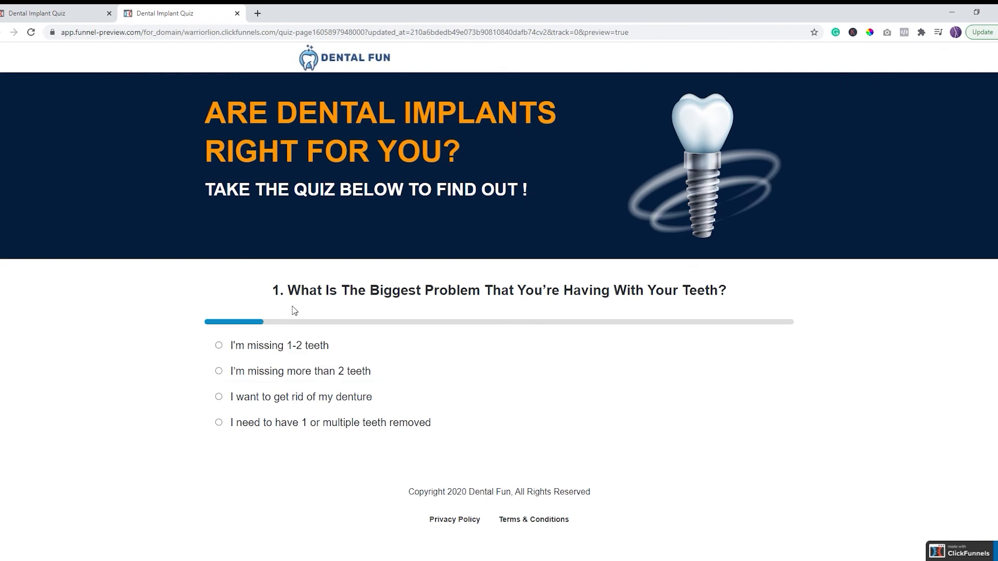
Test the survey in the preview by answering "I'm missing more than 2 teeth", "I don't have the time" and "I could smile with confidence again"
click(259, 373)
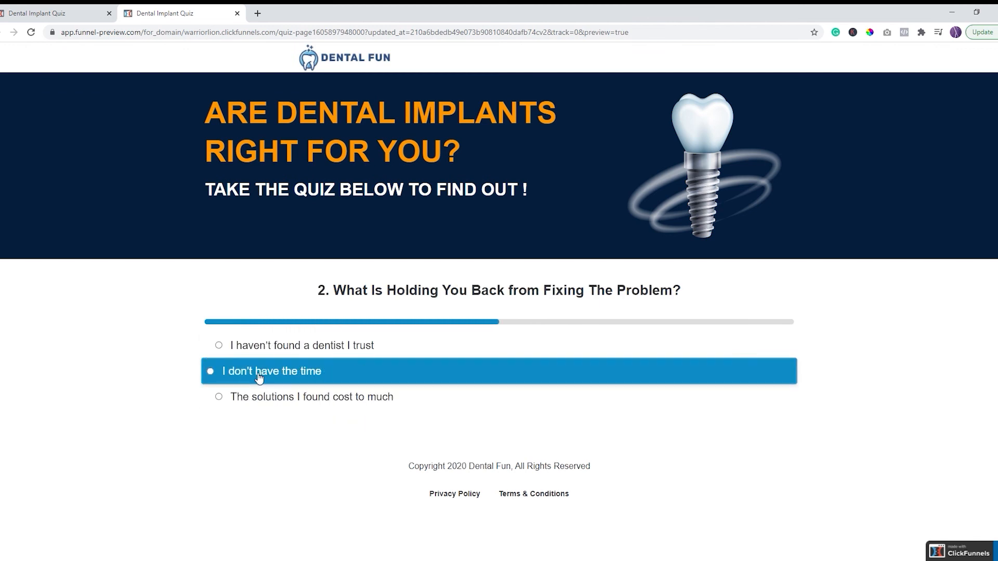
click(259, 376)
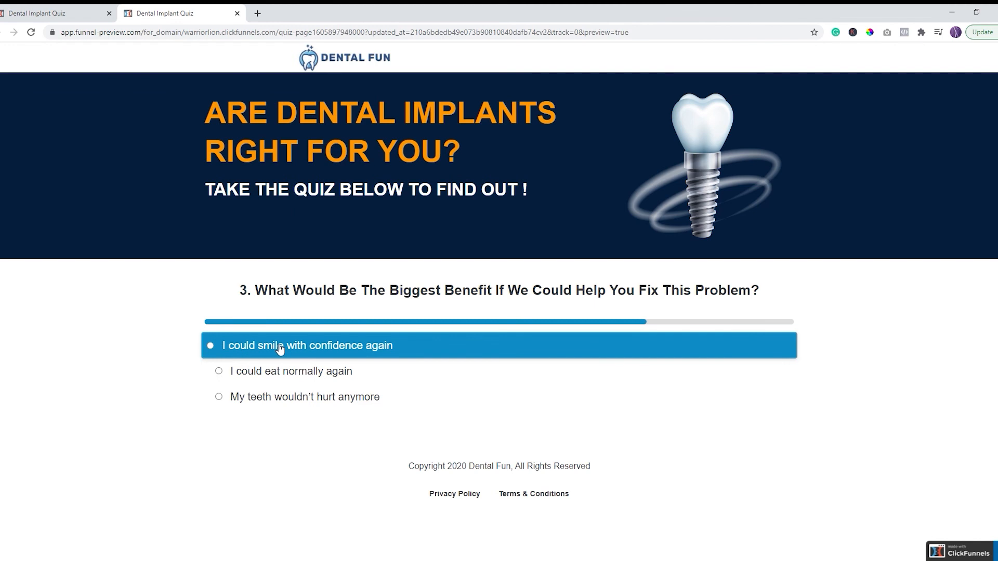
click(334, 353)
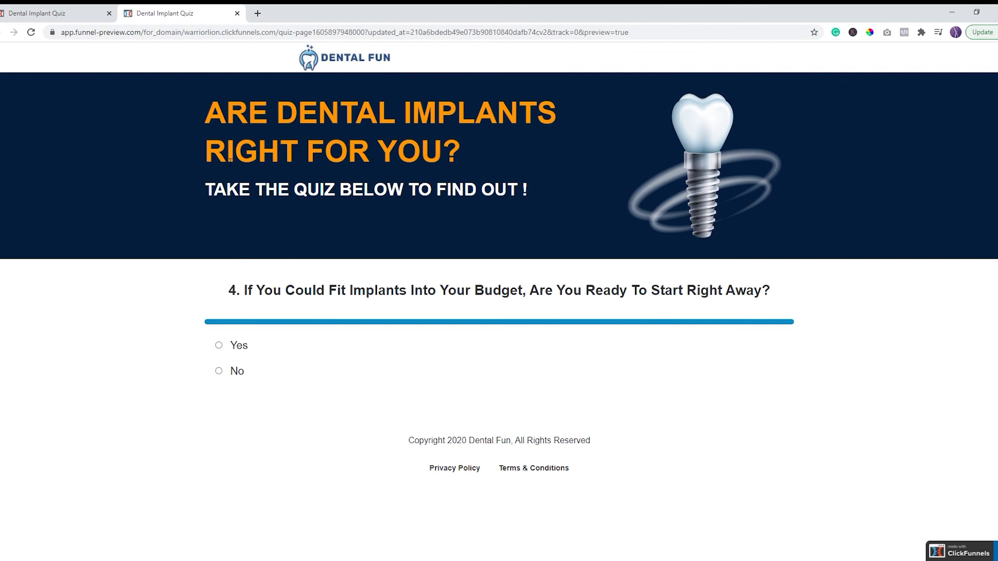
click(62, 12)
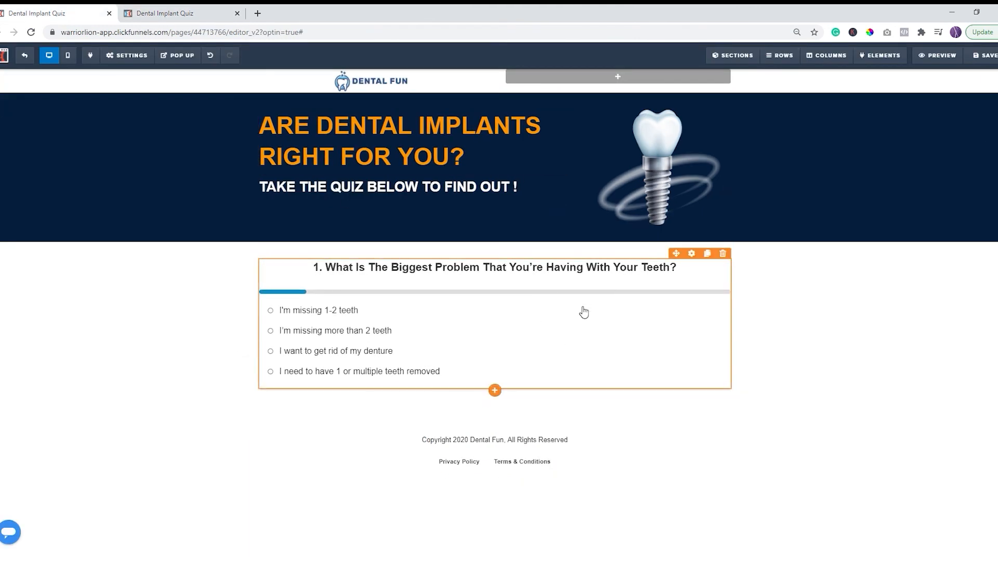
click(177, 15)
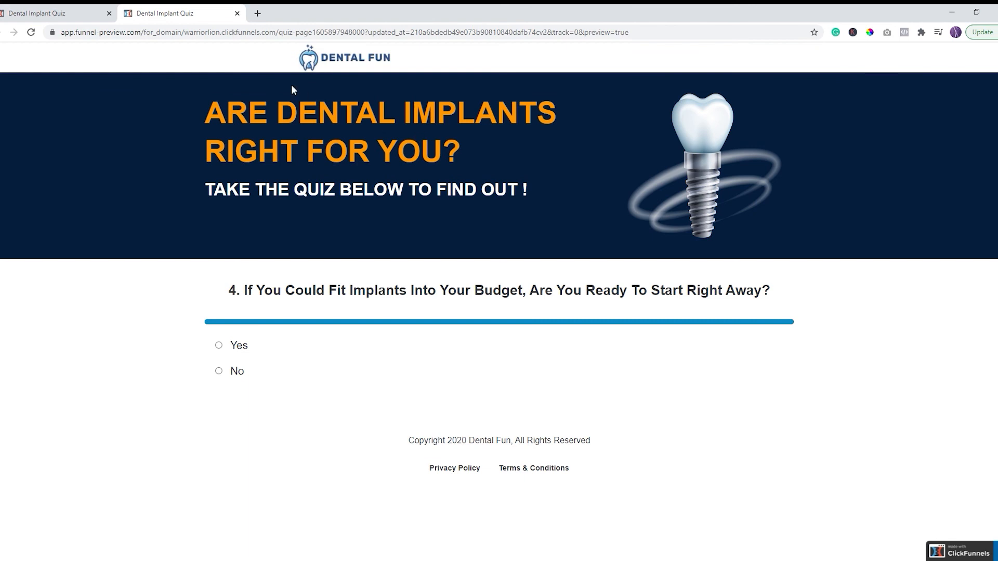
Adjust the affiliate badge visibility in the quiz page's general settings, and save the page
click(66, 15)
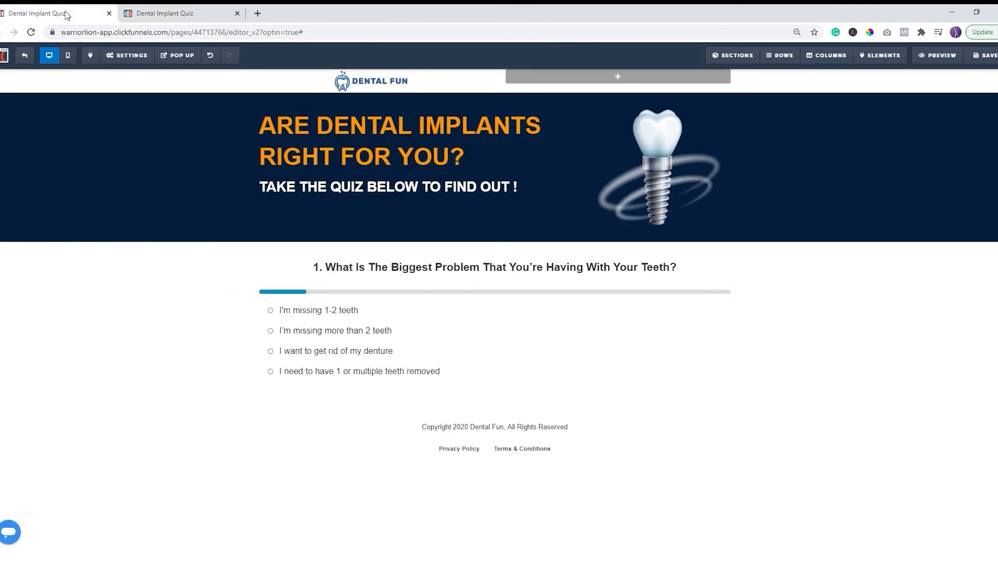
click(126, 57)
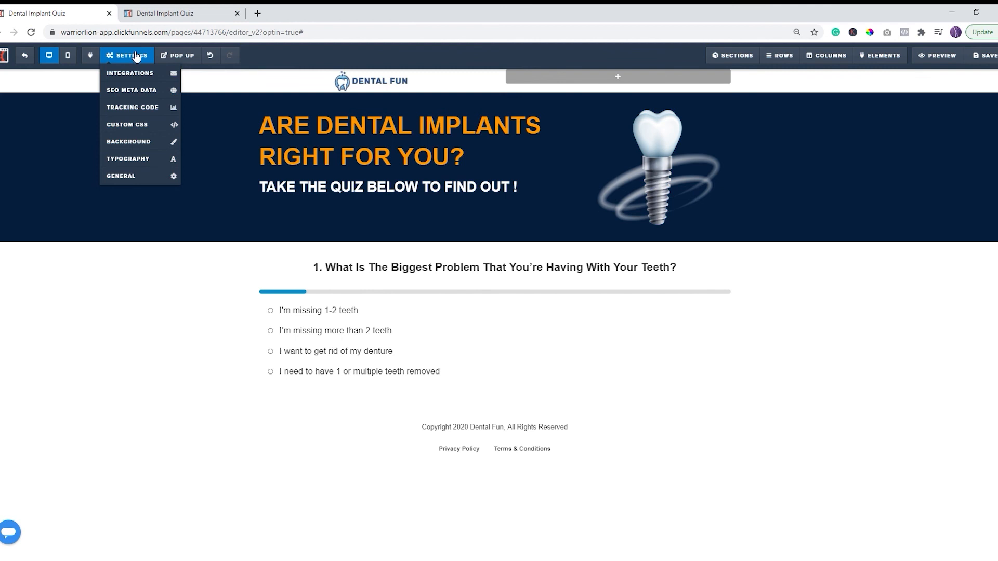
click(140, 179)
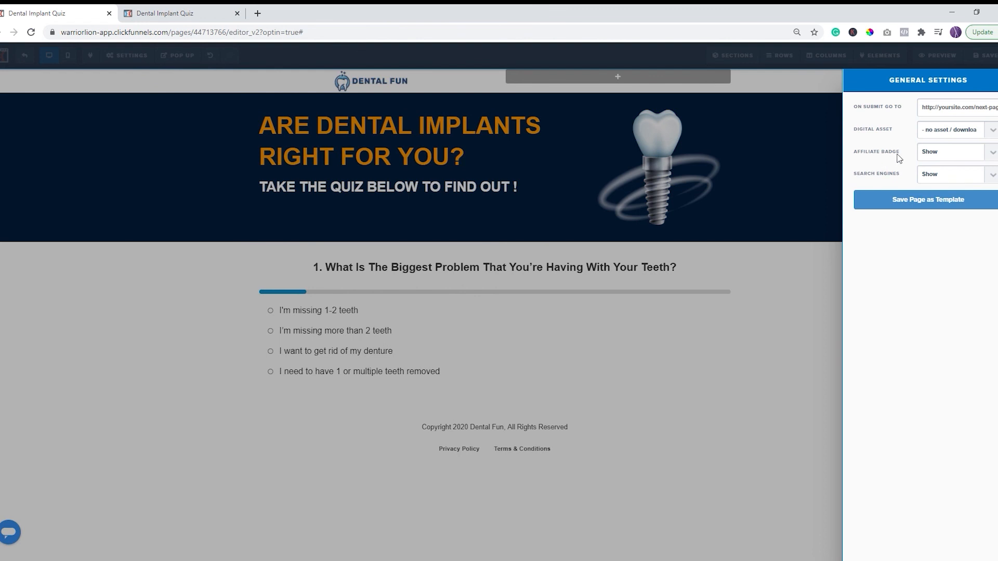
click(995, 152)
click(958, 167)
click(947, 196)
click(808, 312)
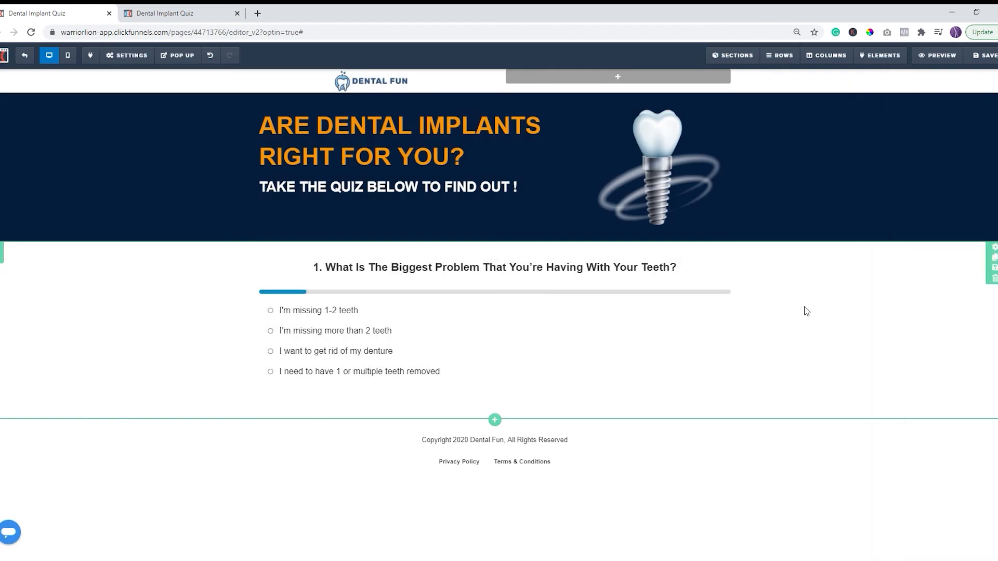
click(984, 55)
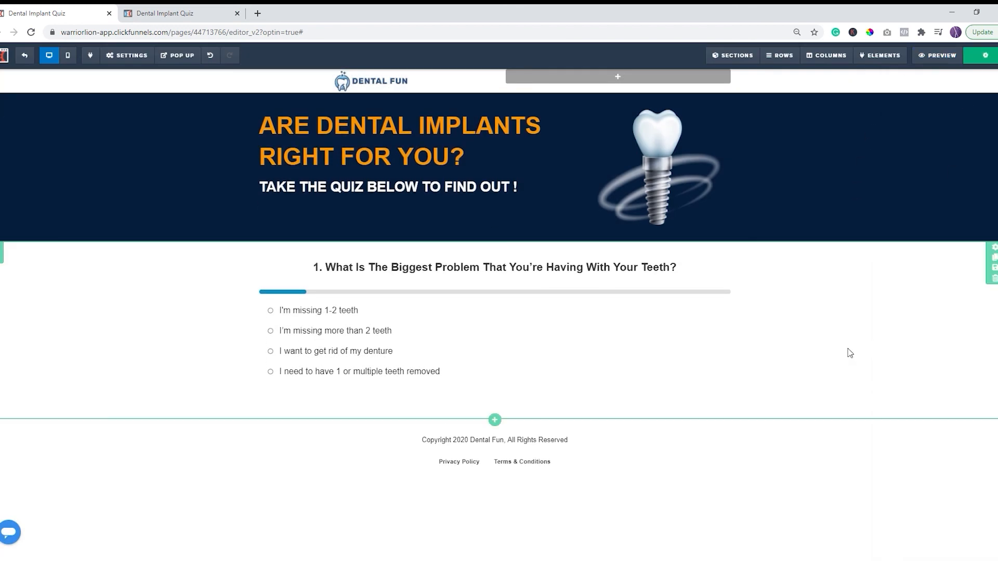